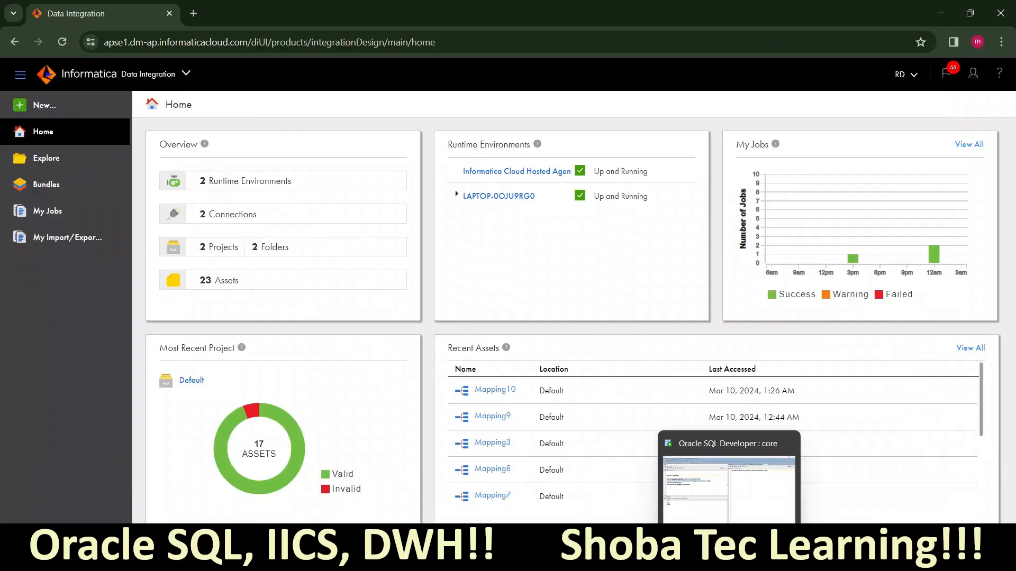
- Switch to Oracle SQL Developer, end the HR worksheet's "select * from tr" statement with a semicolon and run it
{"action": "left_click", "coordinate": [735, 561]}
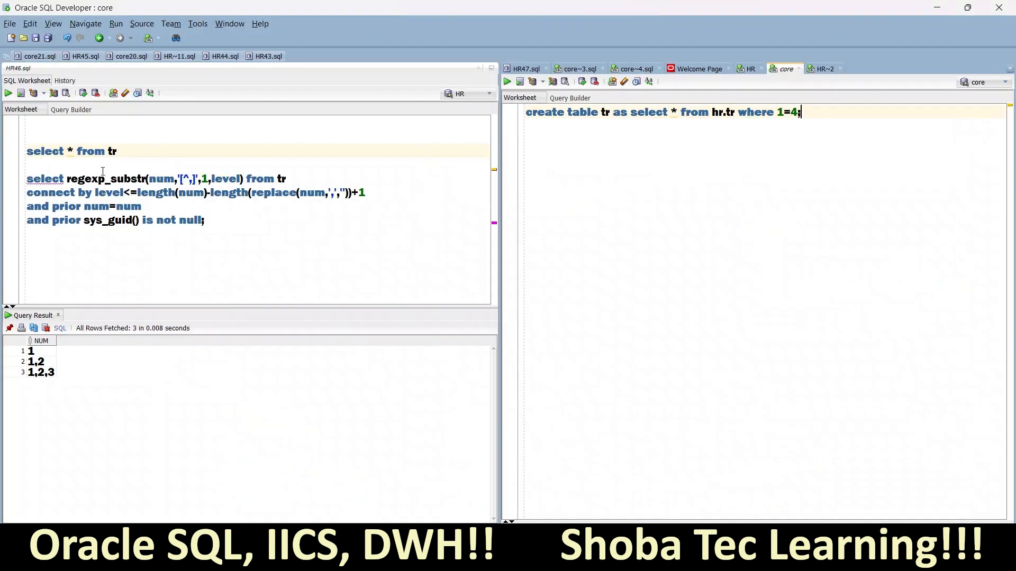
{"action": "left_click", "coordinate": [119, 153]}
{"action": "type", "text": ";"}
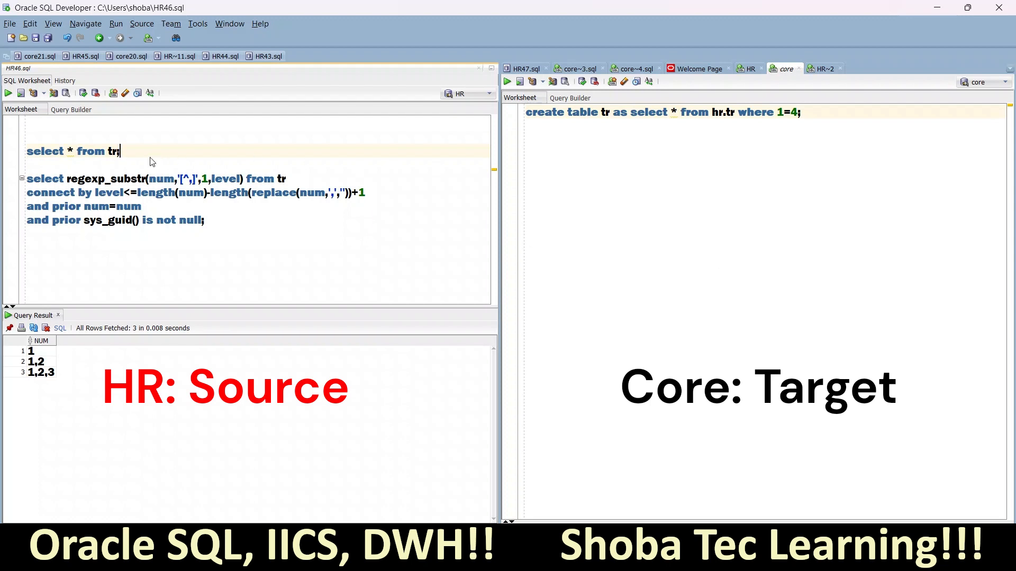
{"action": "key", "text": "ctrl+Return"}
{"action": "left_click_drag", "start_coordinate": [122, 152], "coordinate": [26, 150]}
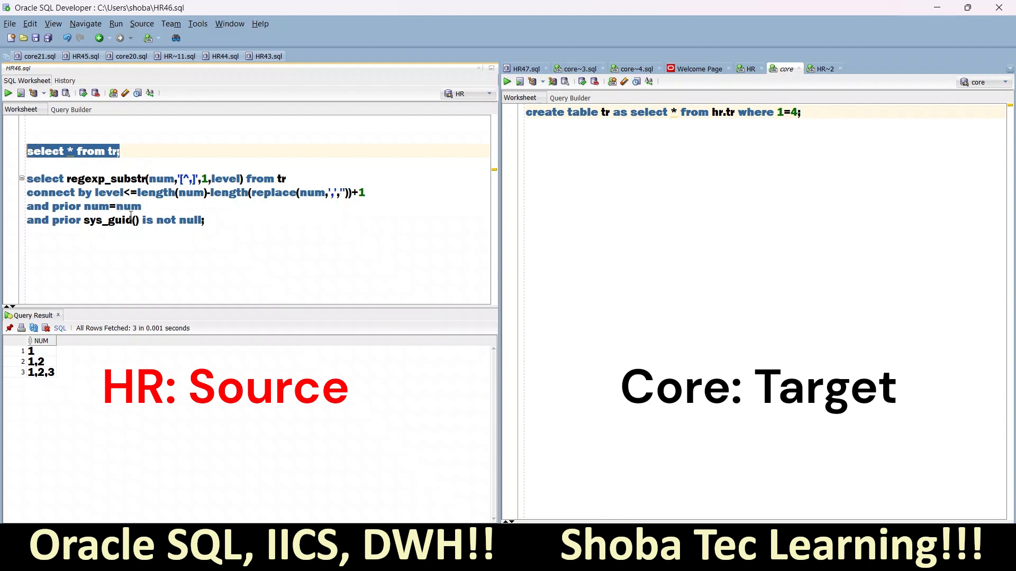
- Run the regexp_substr query on tr in the HR worksheet and examine the split rows it returns
{"action": "left_click", "coordinate": [140, 194]}
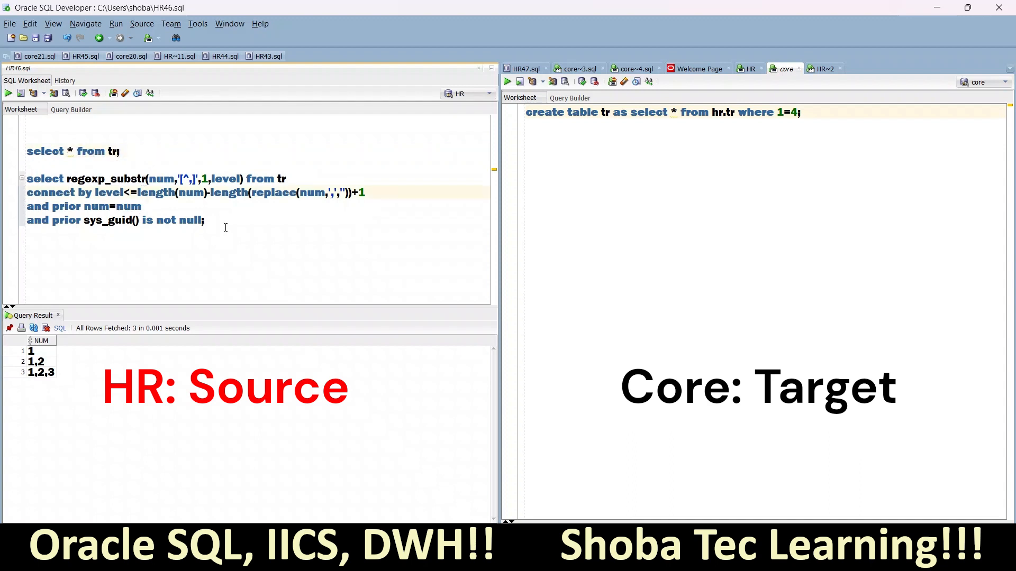
{"action": "left_click_drag", "start_coordinate": [225, 228], "coordinate": [145, 168]}
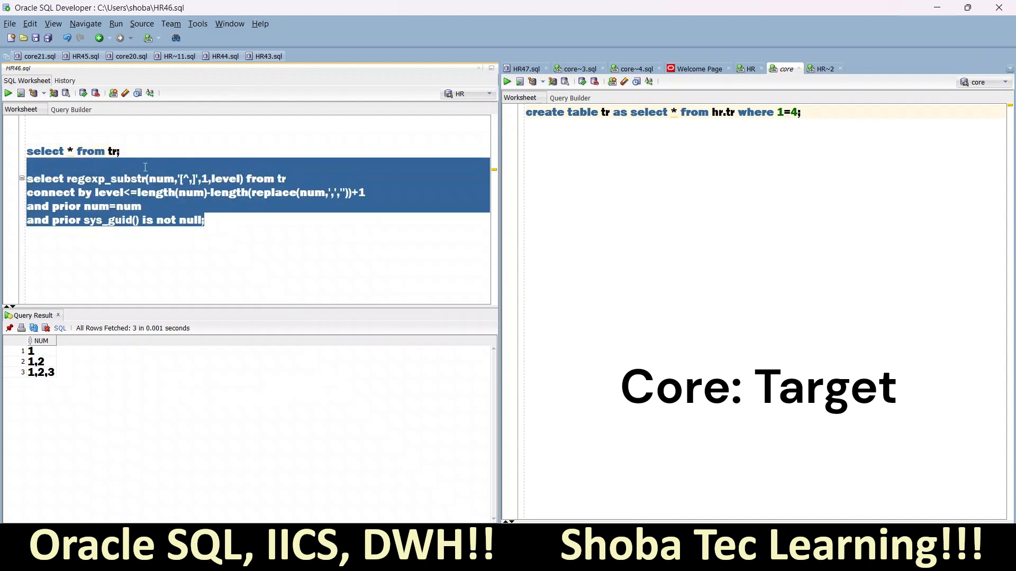
{"action": "key", "text": "ctrl+Return"}
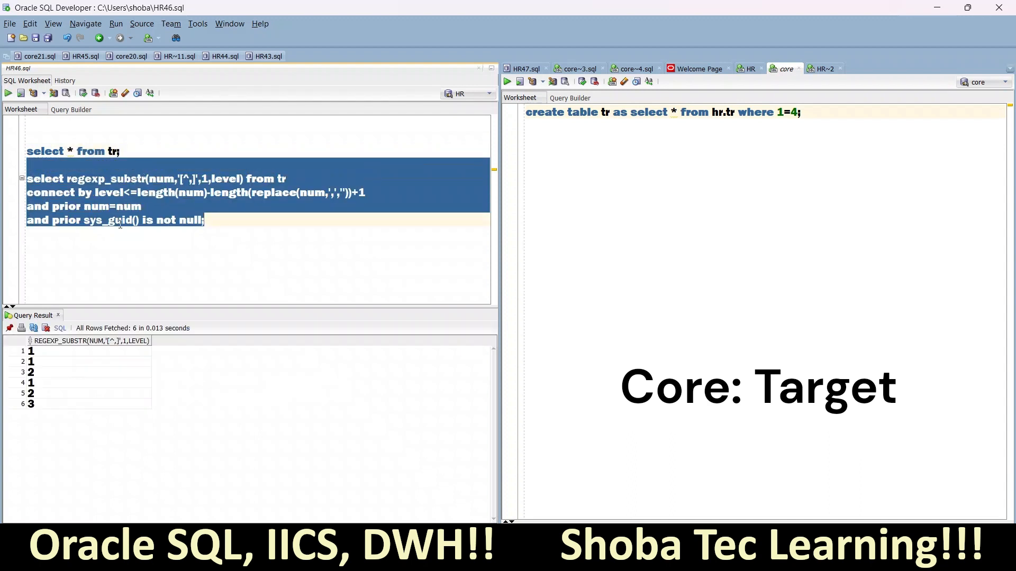
{"action": "left_click_drag", "start_coordinate": [67, 361], "coordinate": [68, 412]}
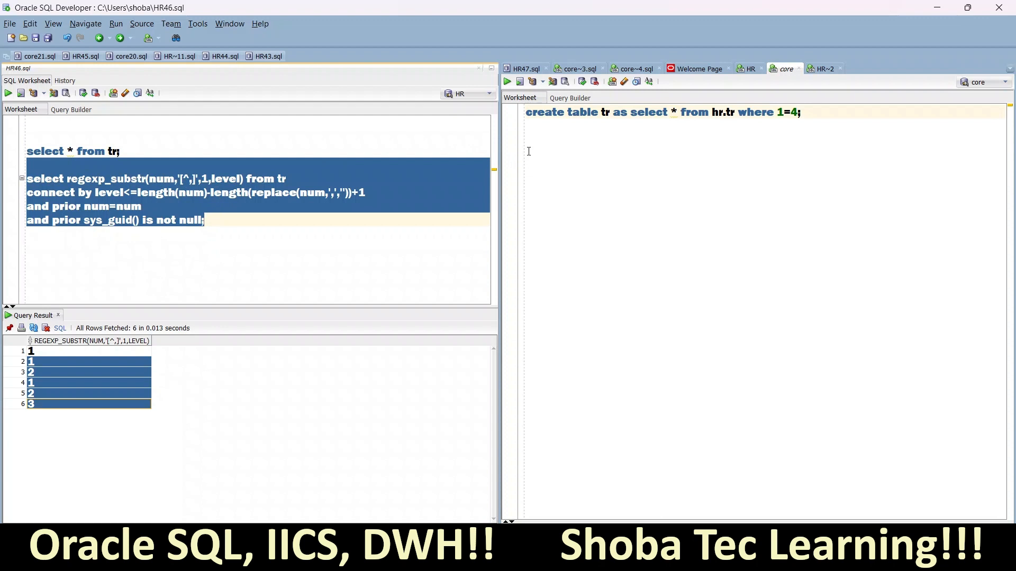
- Run "create table tr as select * from hr.tr where 1=4;" in the core worksheet to create the target table
{"action": "left_click", "coordinate": [528, 114]}
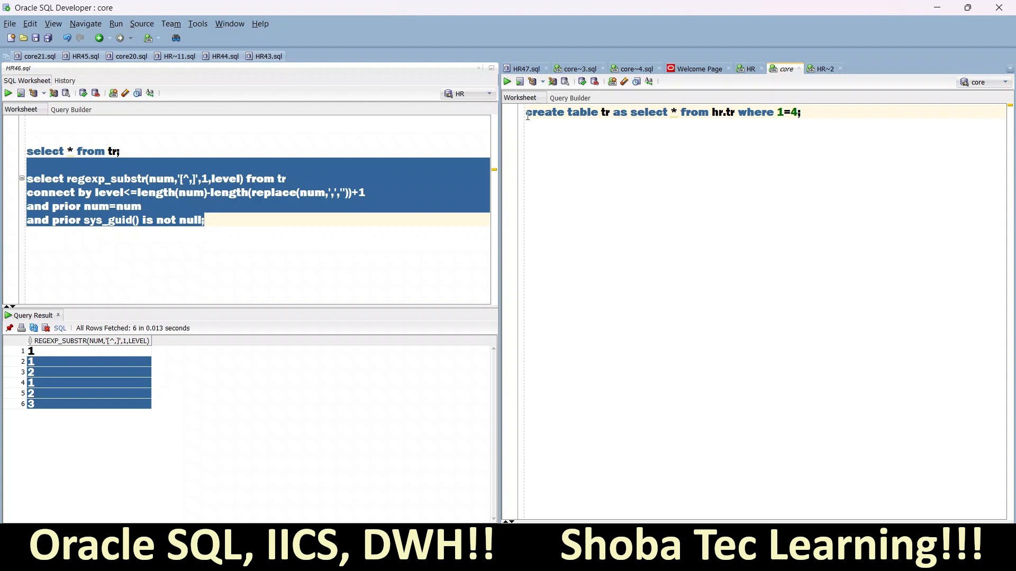
{"action": "key", "text": "shift+Down"}
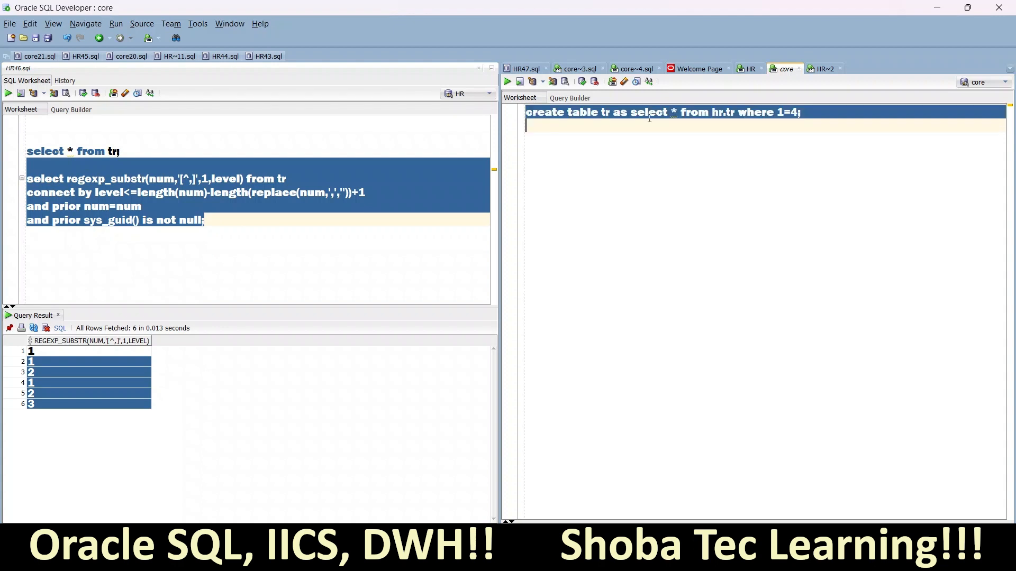
{"action": "double_click", "coordinate": [719, 116]}
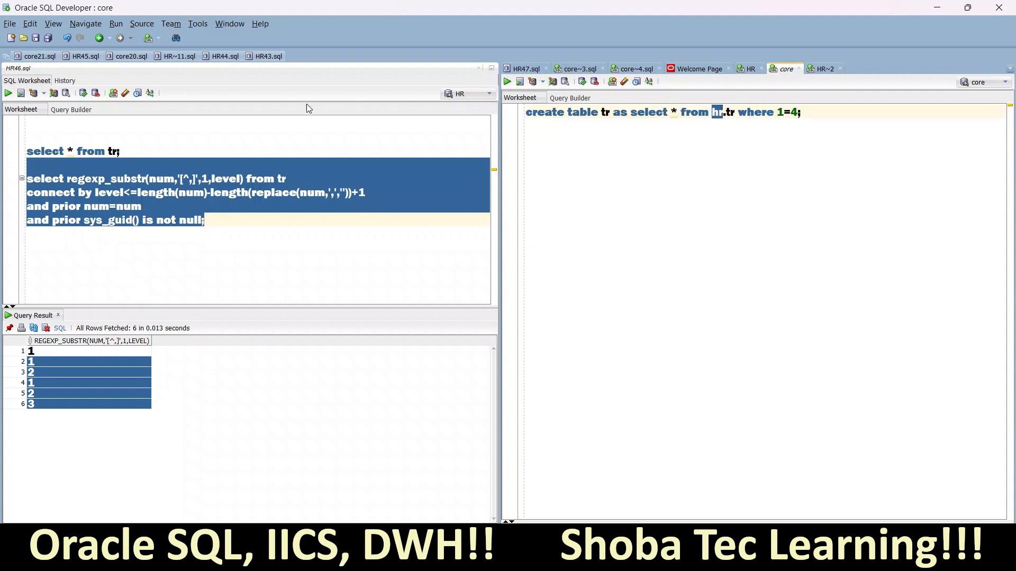
{"action": "double_click", "coordinate": [259, 57]}
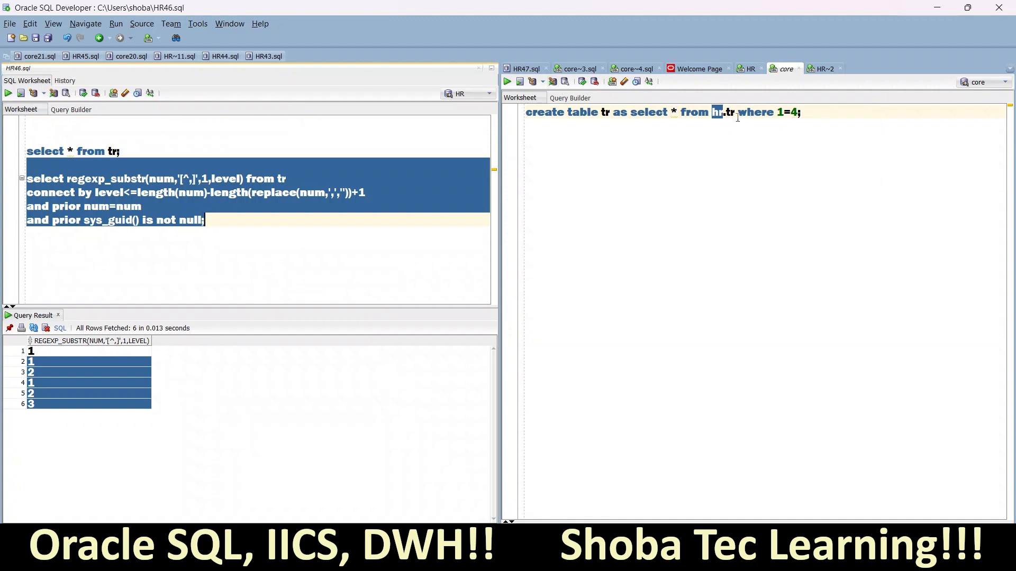
{"action": "left_click", "coordinate": [809, 113]}
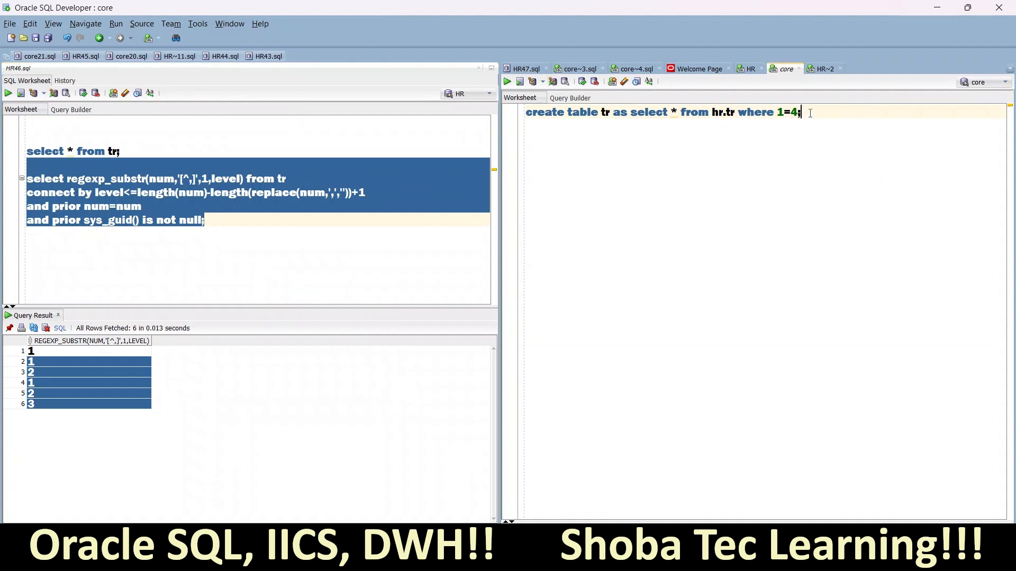
{"action": "key", "text": "ctrl+a"}
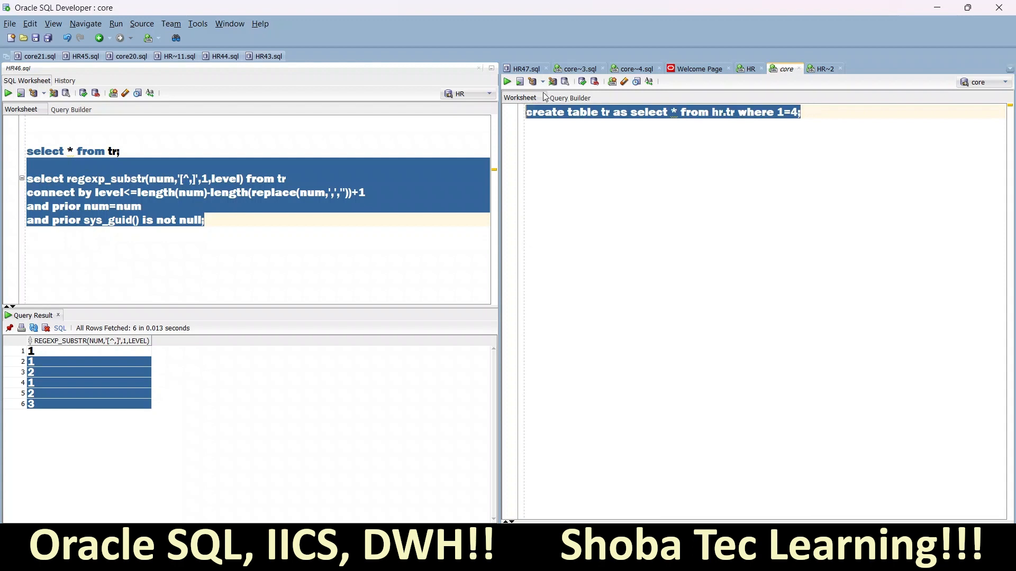
{"action": "left_click", "coordinate": [509, 82]}
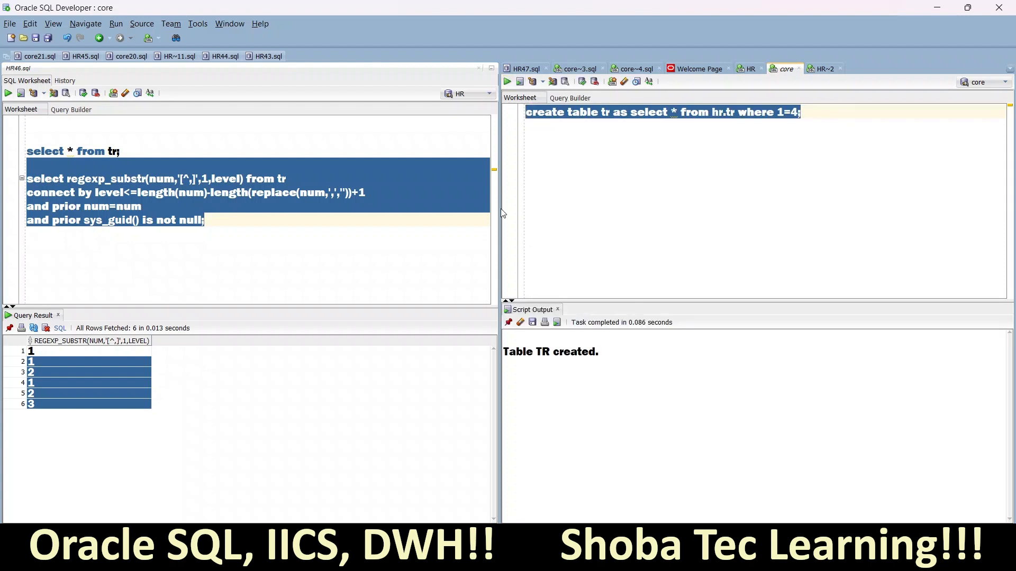
- Add the query "select * from tr;" below the create statement in the core worksheet and run it
{"action": "left_click", "coordinate": [542, 171]}
{"action": "key", "text": "Return"}
{"action": "type", "text": "sele"}
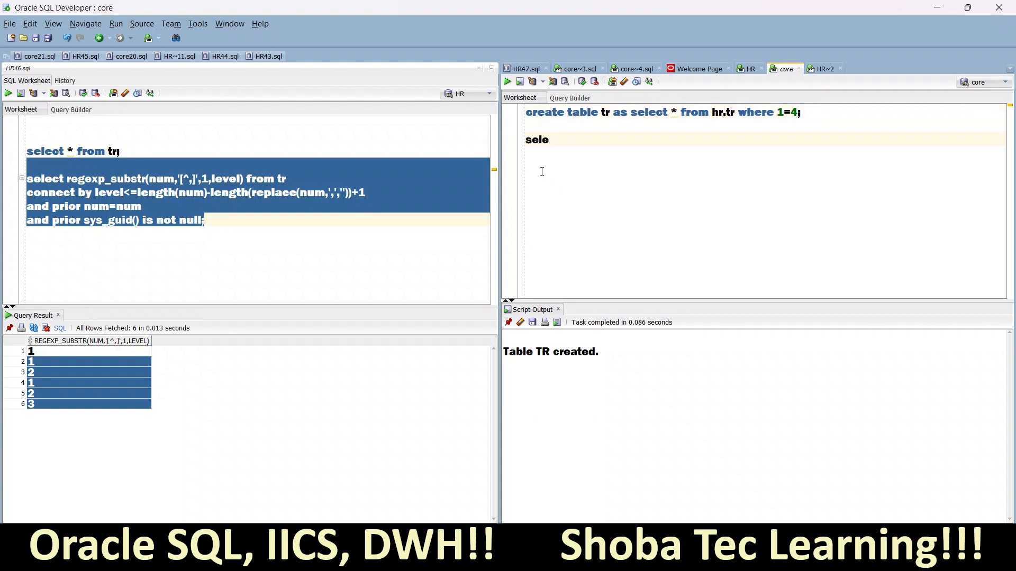
{"action": "type", "text": "ct * from tr;"}
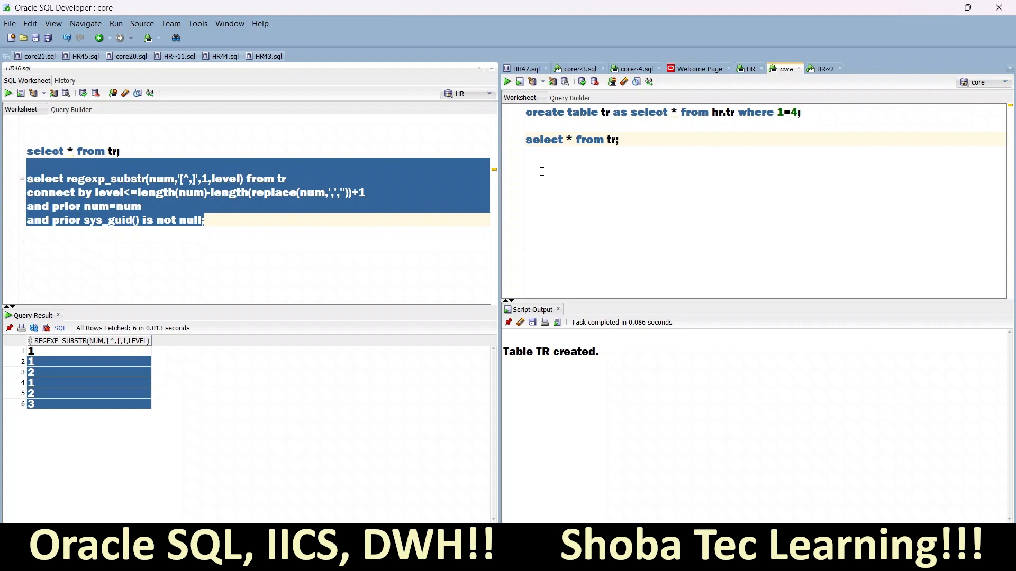
{"action": "key", "text": "ctrl+Return"}
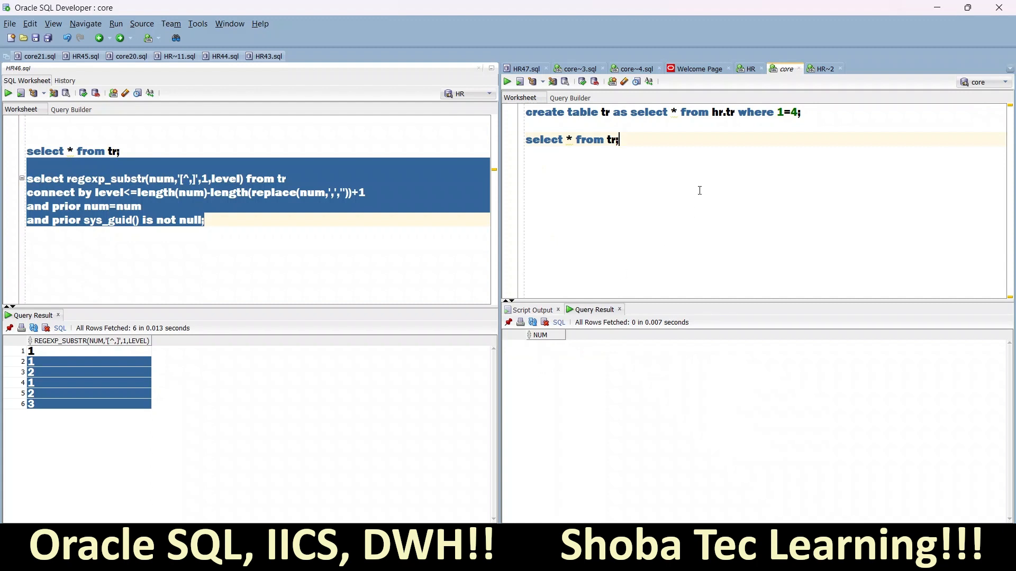
{"action": "left_click_drag", "start_coordinate": [740, 111], "coordinate": [800, 112]}
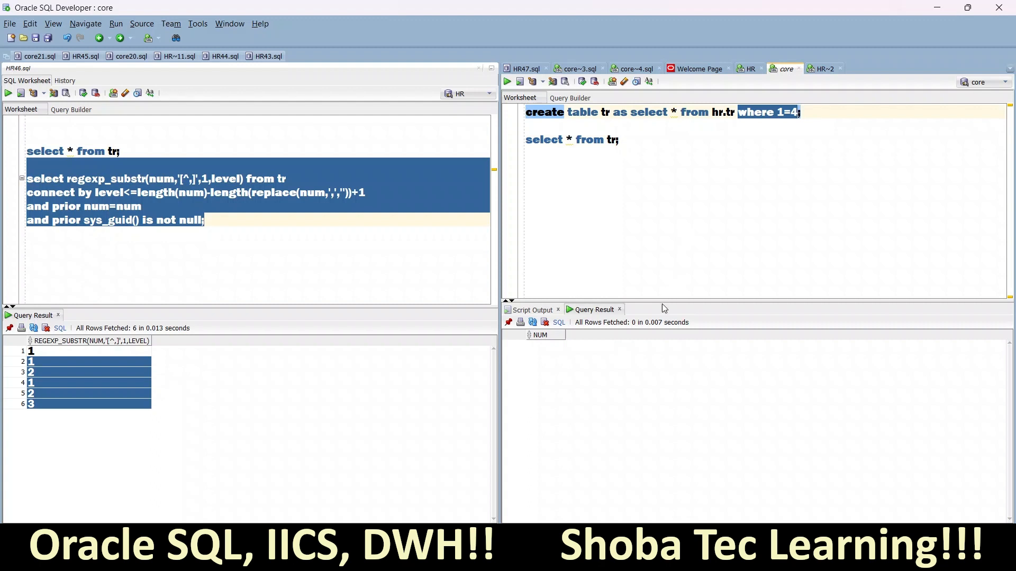
- Switch to Informatica Data Integration and create a new asset of type Mapping
{"action": "left_click", "coordinate": [641, 559]}
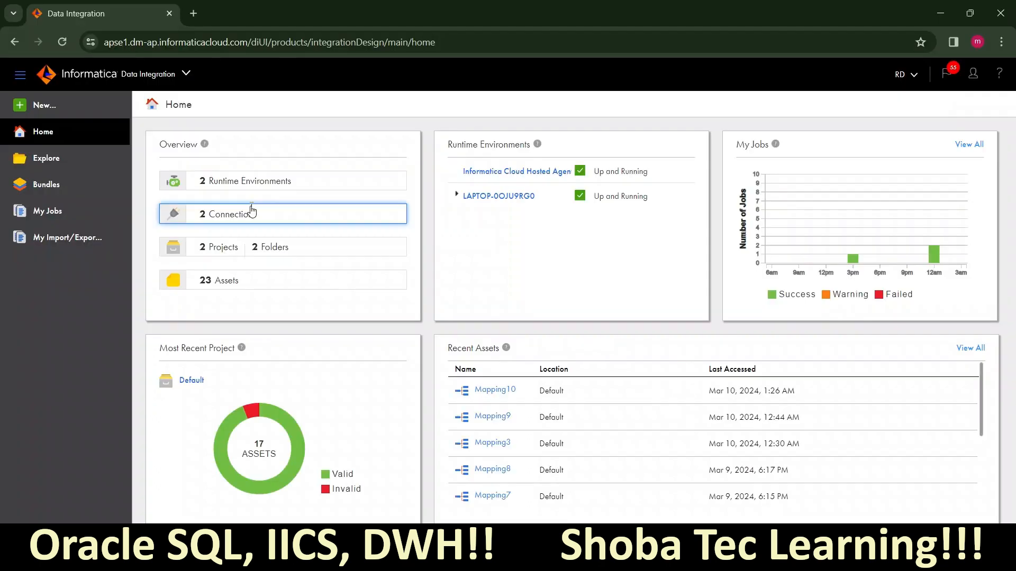
{"action": "left_click", "coordinate": [107, 104]}
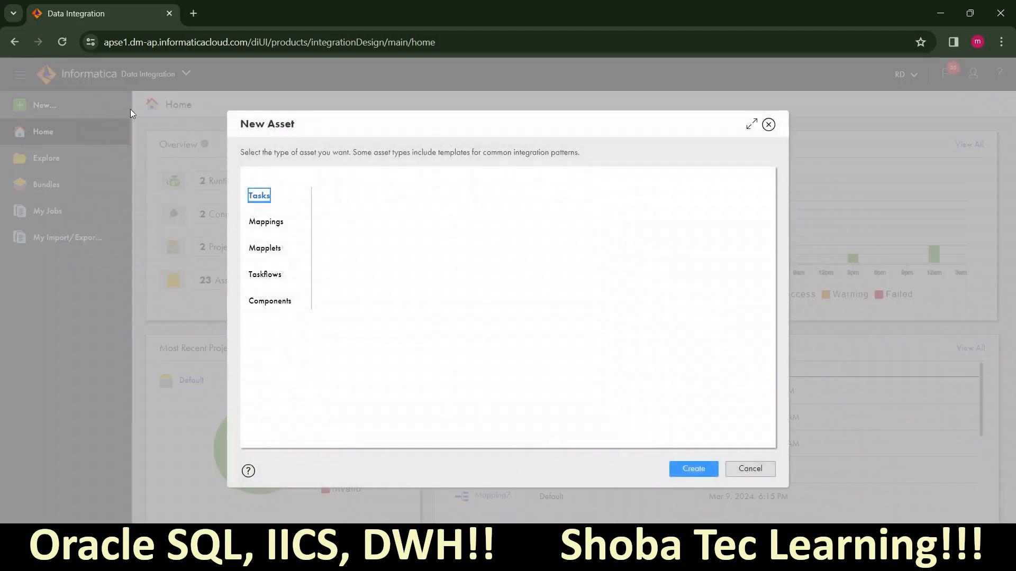
{"action": "left_click", "coordinate": [275, 225]}
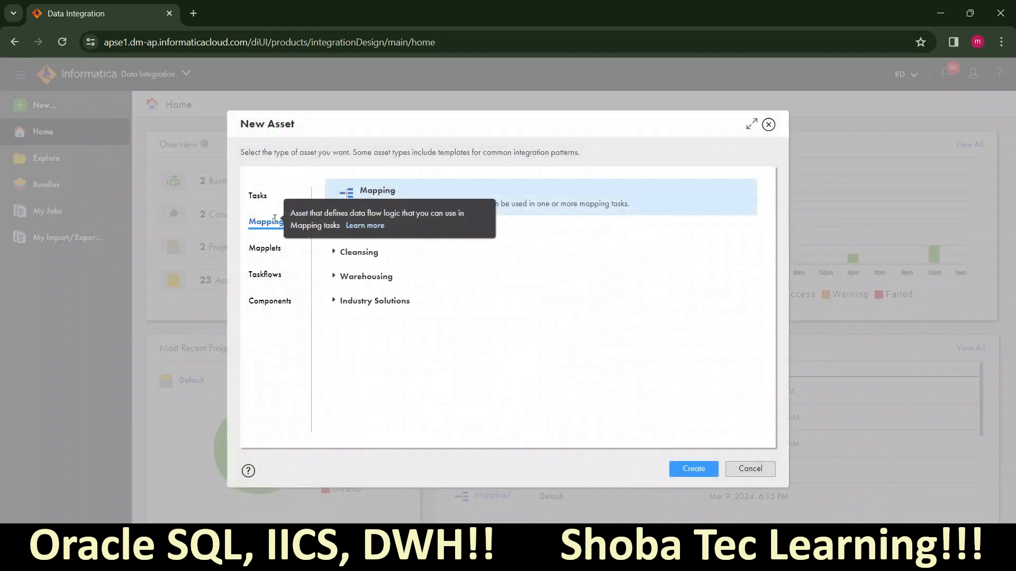
{"action": "left_click", "coordinate": [692, 469]}
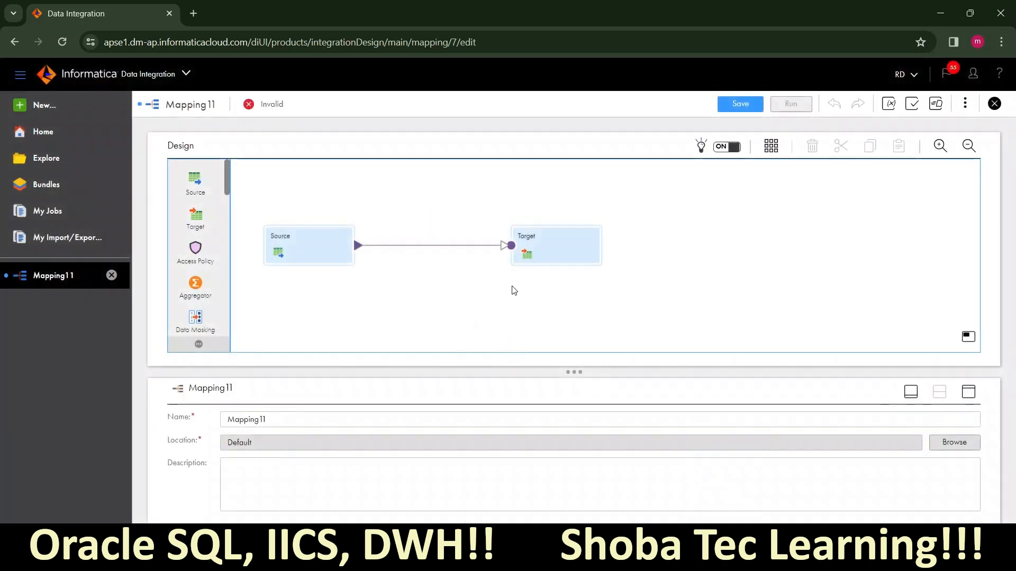
- Rename the mapping as m_java_transformation
{"action": "double_click", "coordinate": [375, 417]}
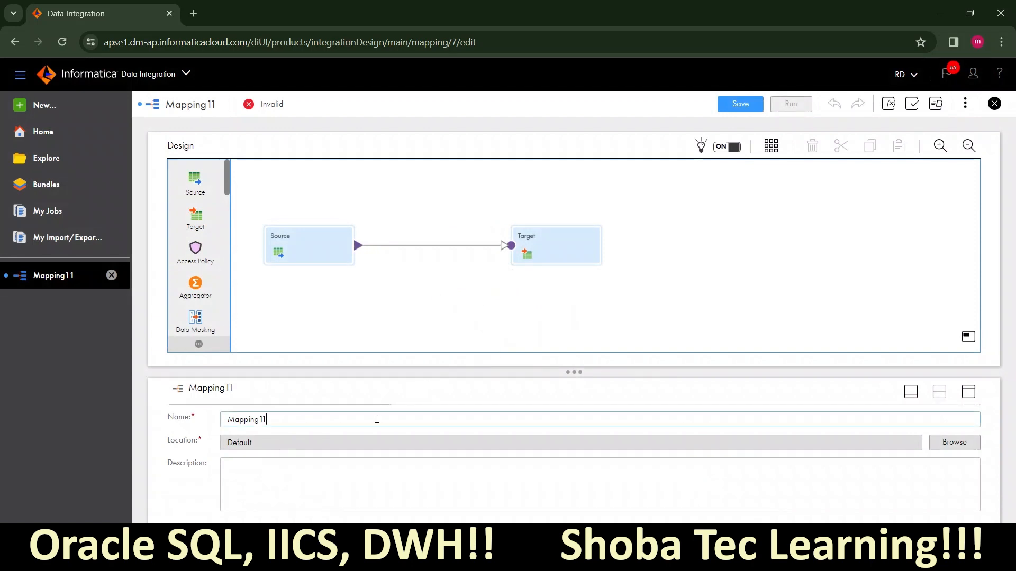
{"action": "type", "text": "m"}
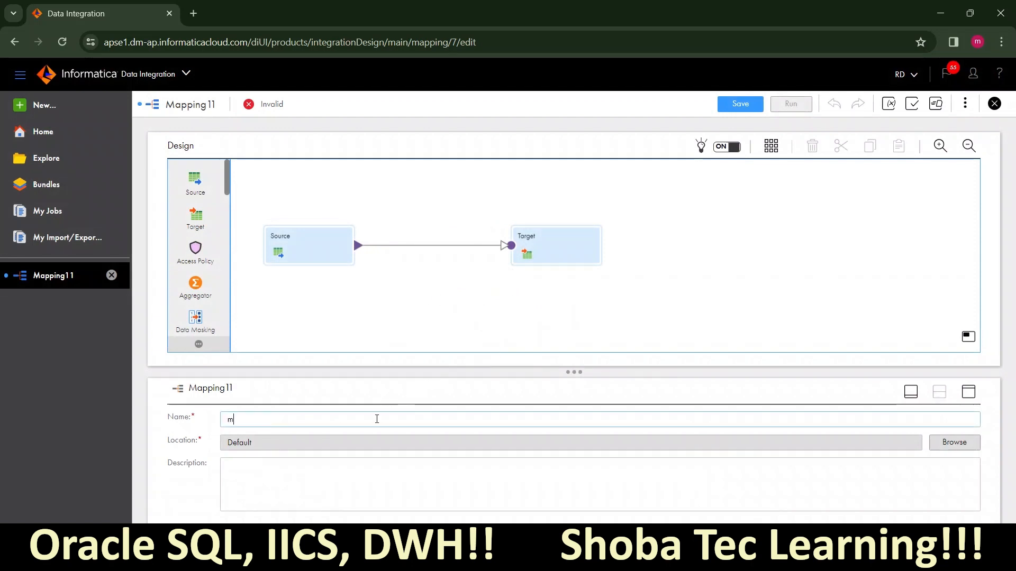
{"action": "type", "text": "_"}
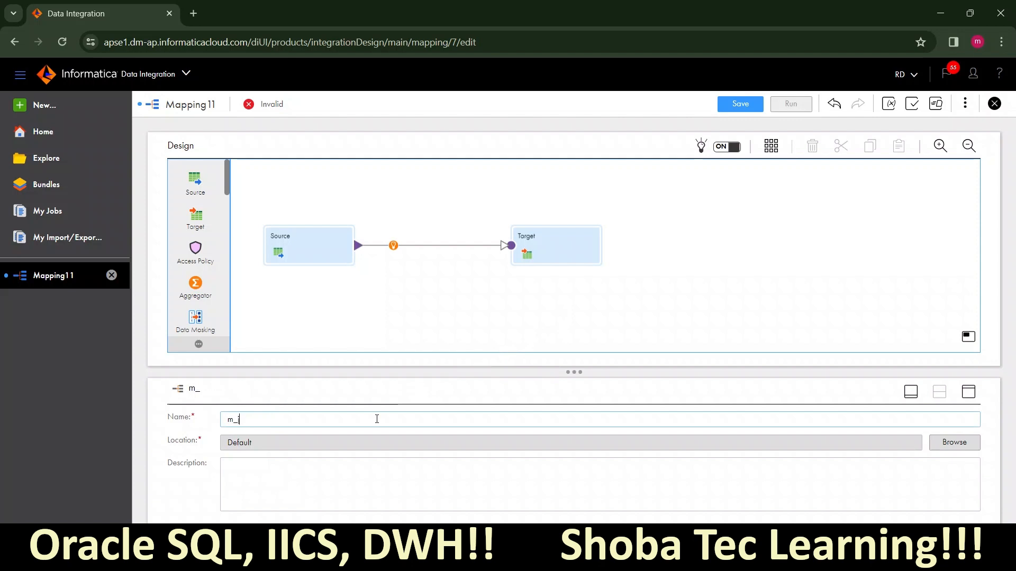
{"action": "type", "text": "java_transformation"}
{"action": "left_click", "coordinate": [354, 326]}
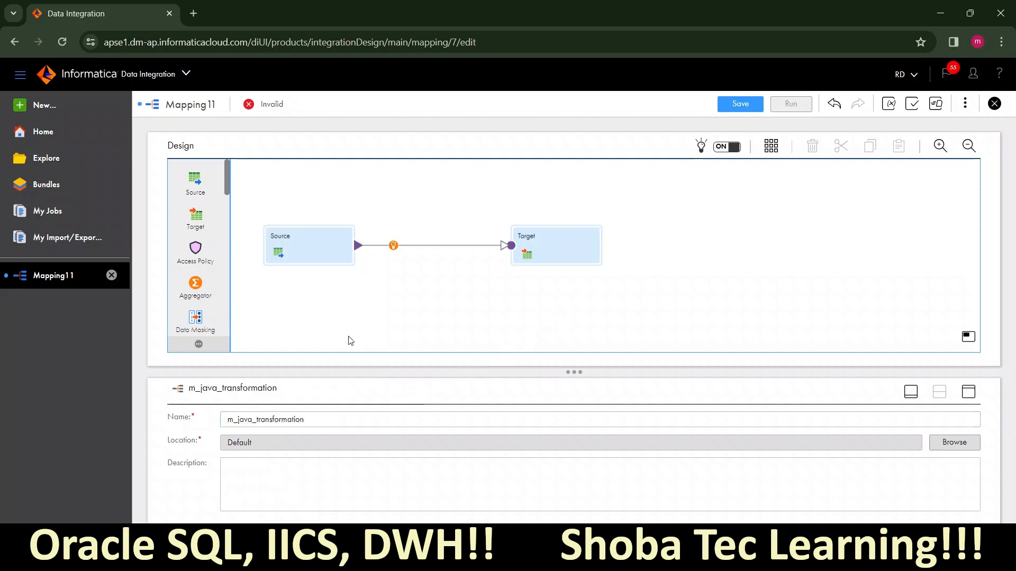
{"action": "left_click", "coordinate": [269, 422]}
{"action": "left_click_drag", "start_coordinate": [299, 423], "coordinate": [235, 420]}
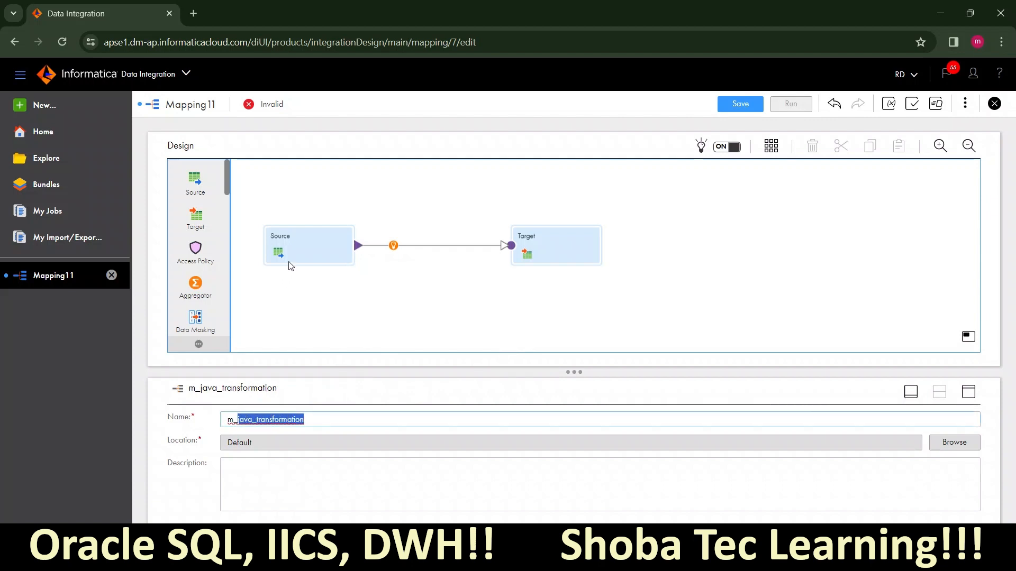
- Set the Source transformation's connection to Source_Oracle (Oracle)
{"action": "left_click", "coordinate": [329, 248]}
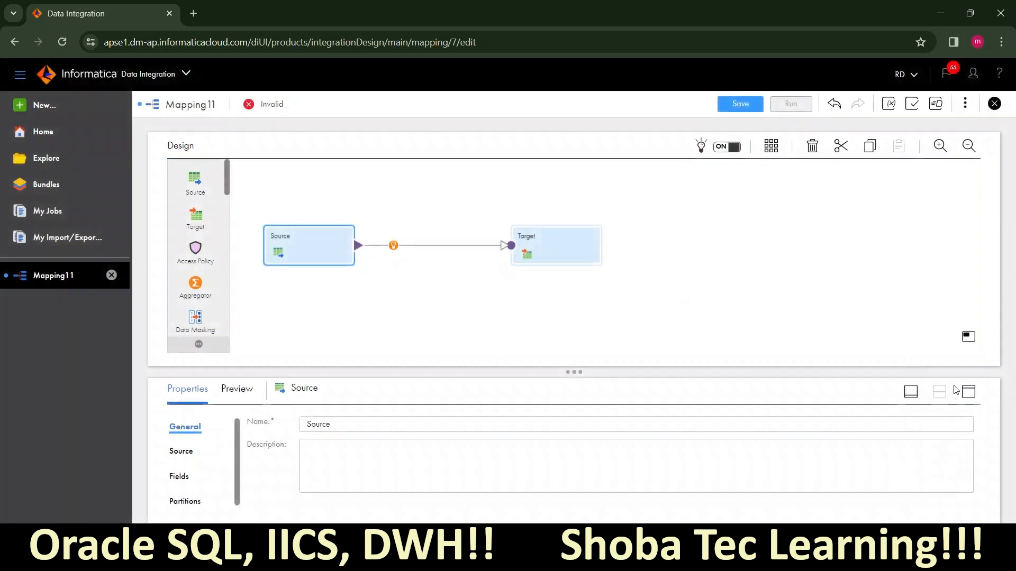
{"action": "left_click", "coordinate": [969, 392]}
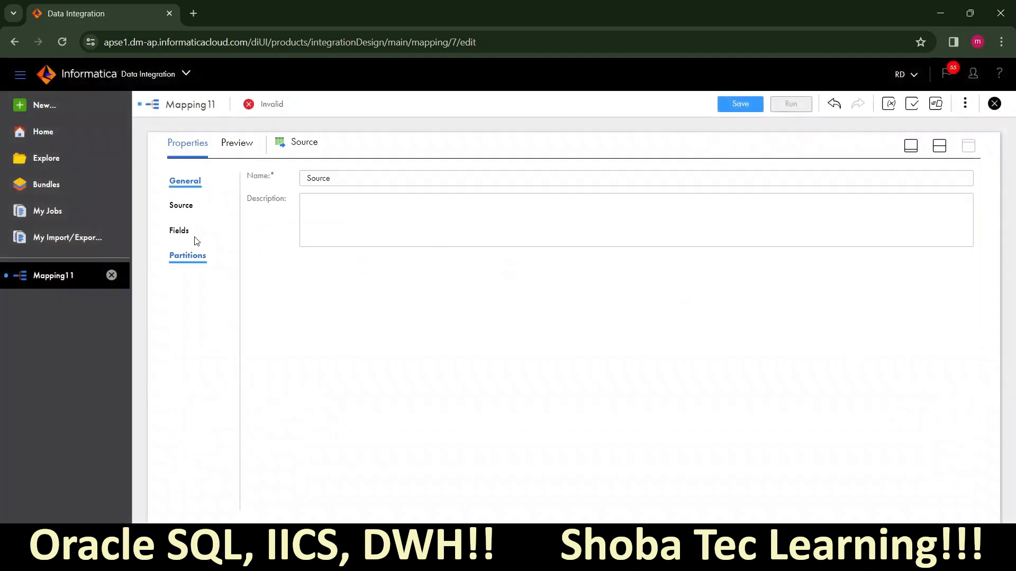
{"action": "left_click", "coordinate": [181, 206]}
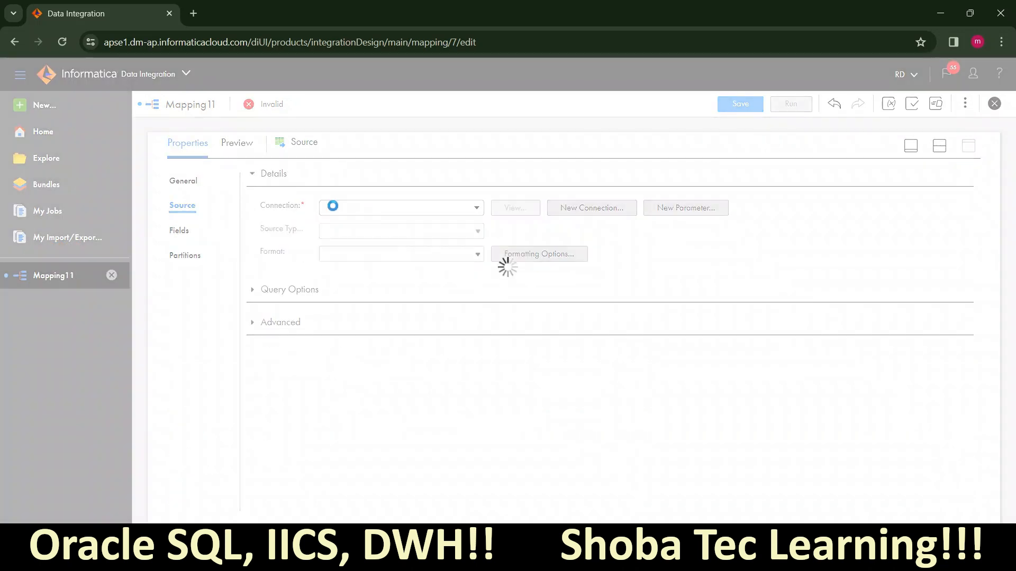
{"action": "left_click", "coordinate": [336, 211]}
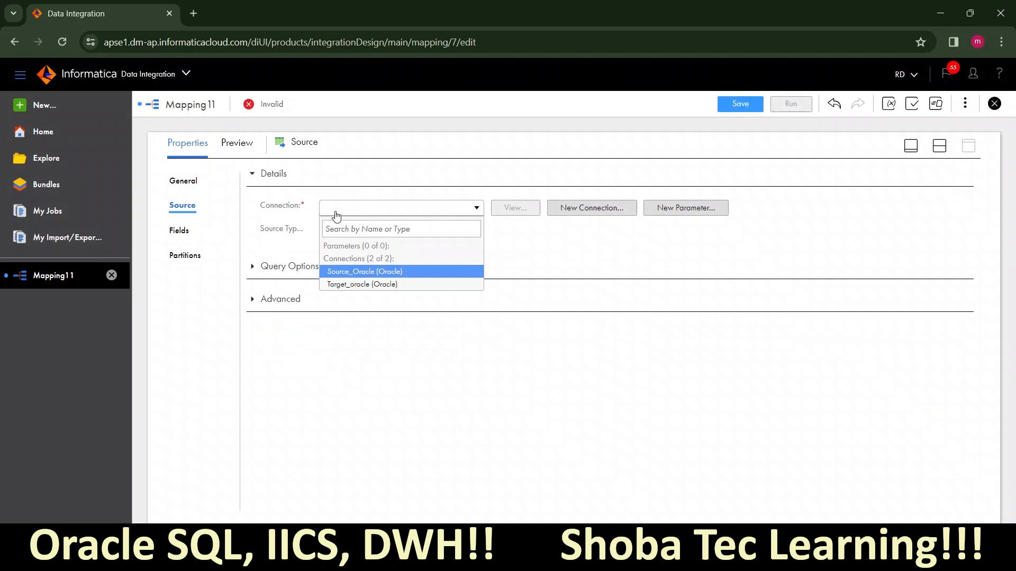
{"action": "left_click", "coordinate": [356, 274]}
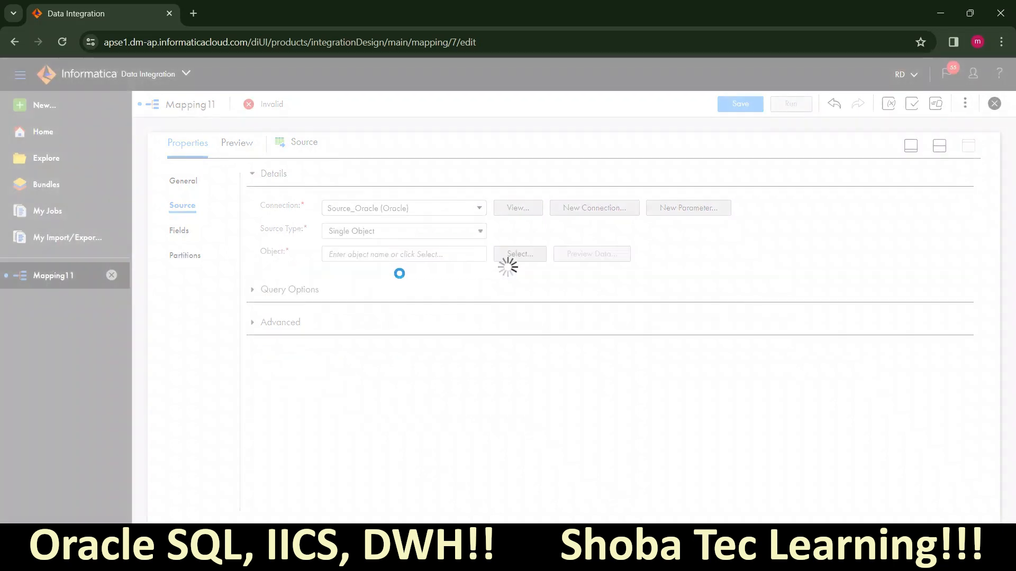
- Search the Source_Oracle objects for tr and set the TR table as the Source transformation's object
{"action": "left_click", "coordinate": [513, 253]}
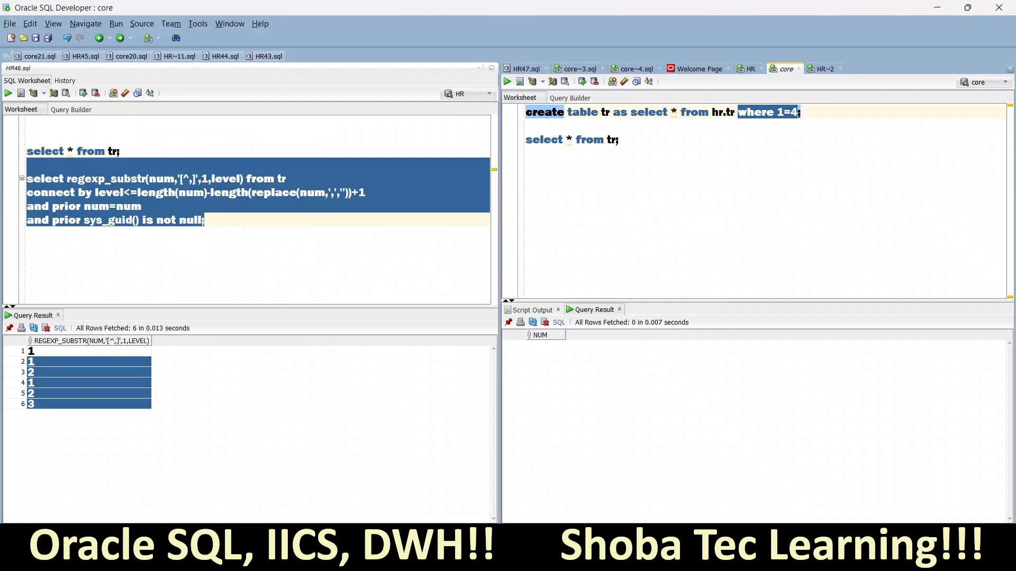
{"action": "left_click", "coordinate": [121, 151]}
{"action": "double_click", "coordinate": [112, 152]}
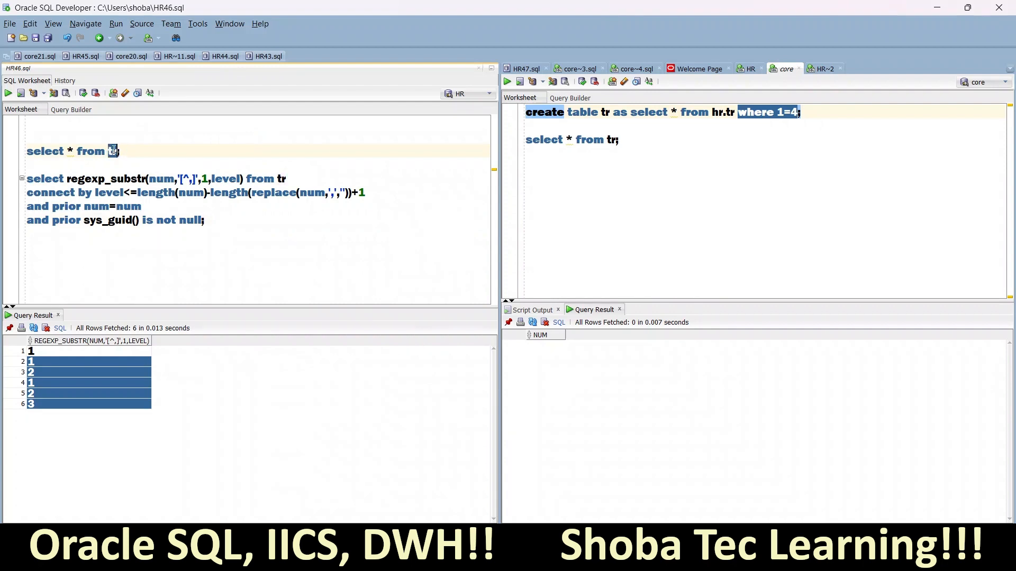
{"action": "key", "text": "alt+Tab"}
{"action": "type", "text": "tr"}
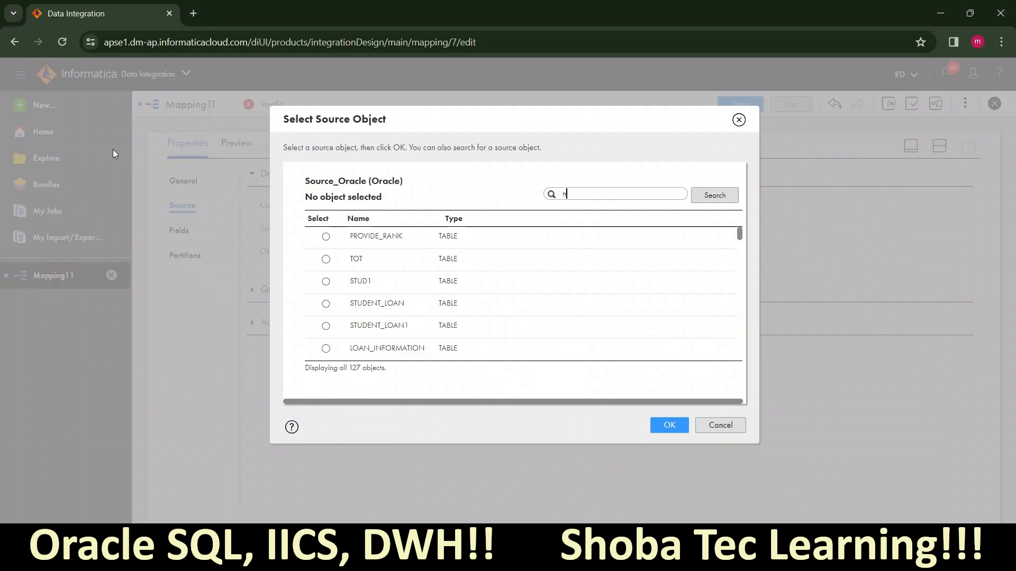
{"action": "left_click", "coordinate": [705, 195]}
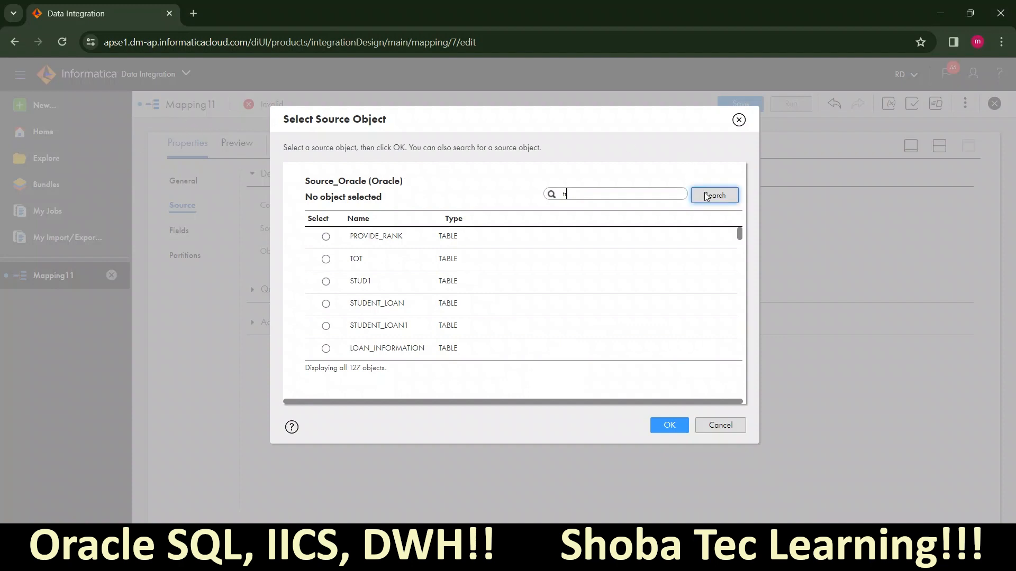
{"action": "left_click", "coordinate": [545, 285]}
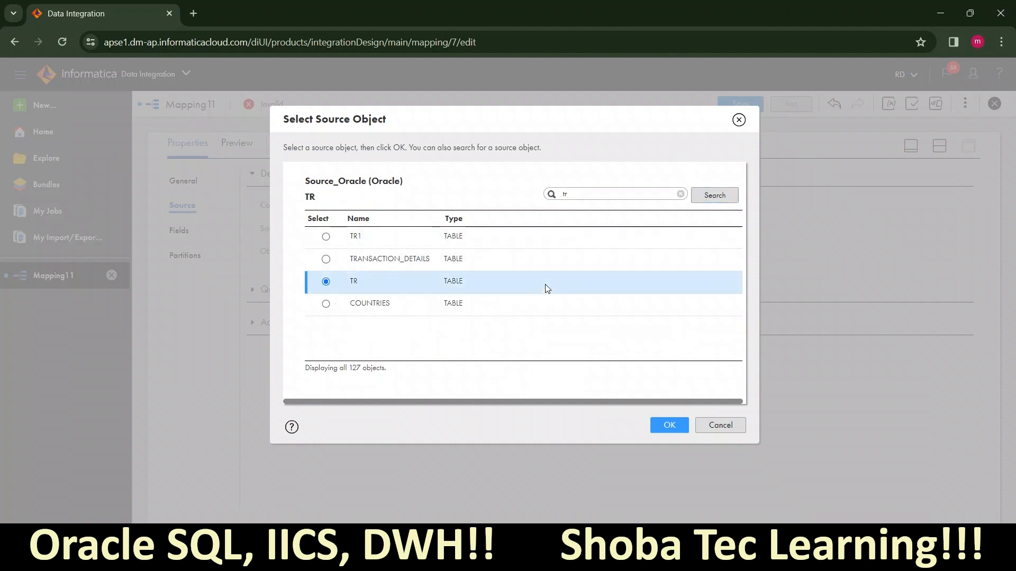
{"action": "left_click", "coordinate": [668, 424]}
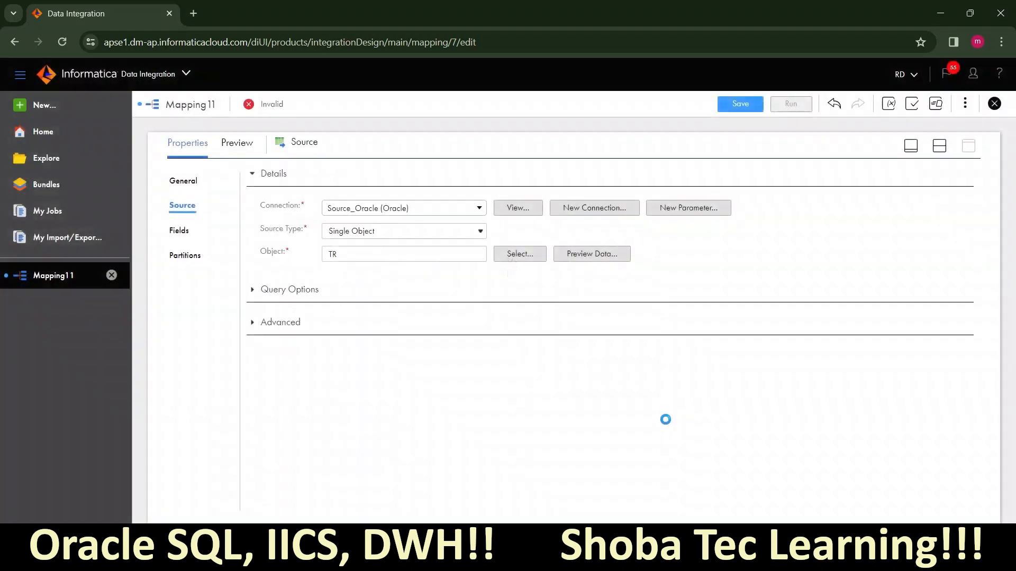
- Preview the TR source data, examine its comma-separated NUM values, and close the preview
{"action": "left_click", "coordinate": [586, 259]}
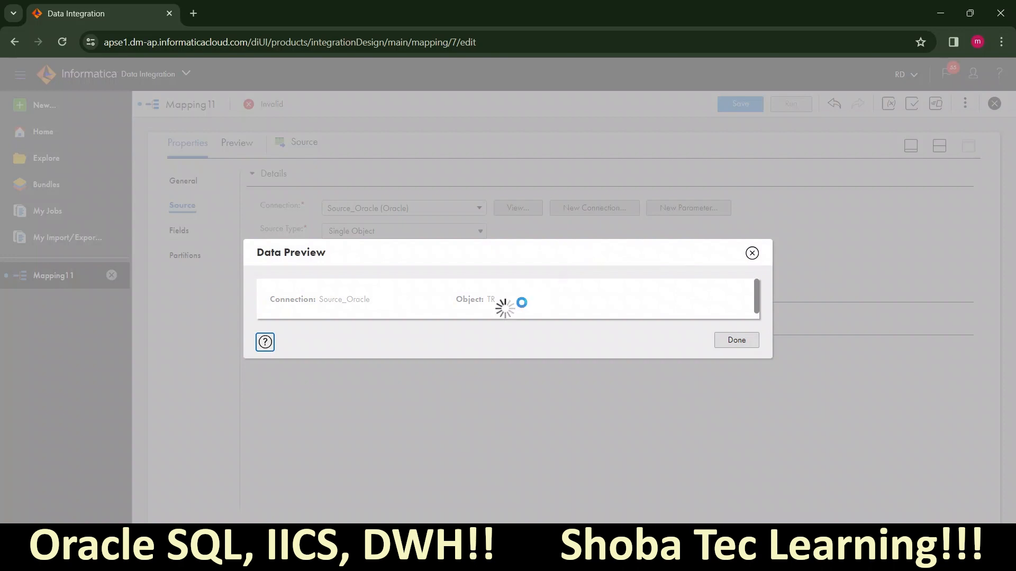
{"action": "left_click_drag", "start_coordinate": [305, 295], "coordinate": [308, 336]}
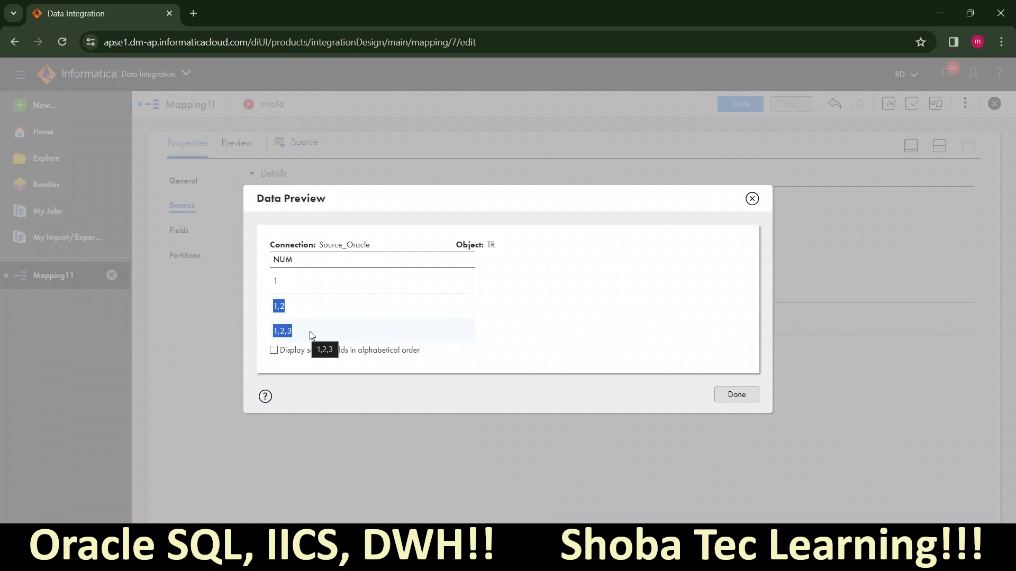
{"action": "left_click", "coordinate": [752, 199]}
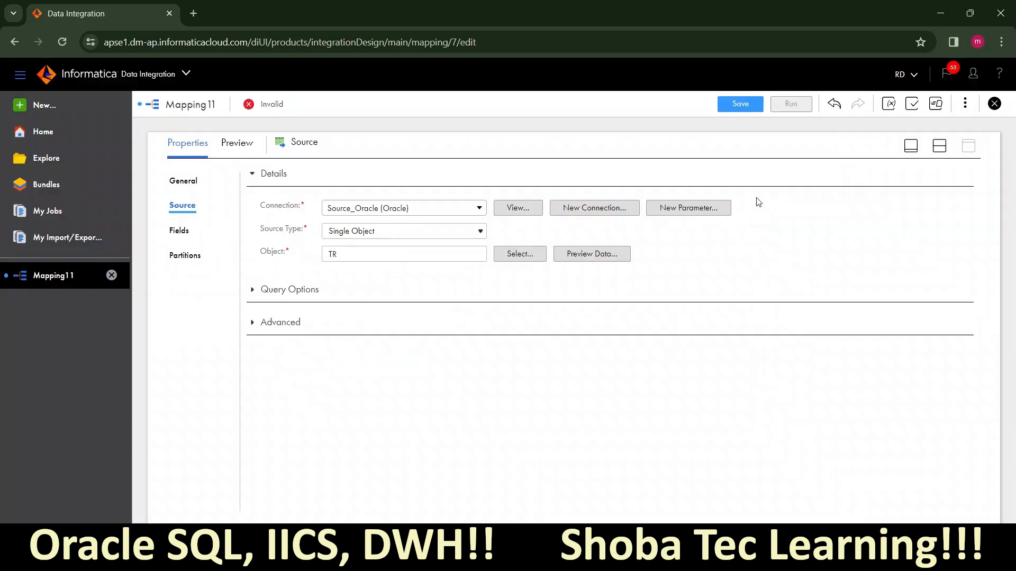
- Insert a Java transformation on the link between Source and Target in the mapping design
{"action": "left_click", "coordinate": [938, 145]}
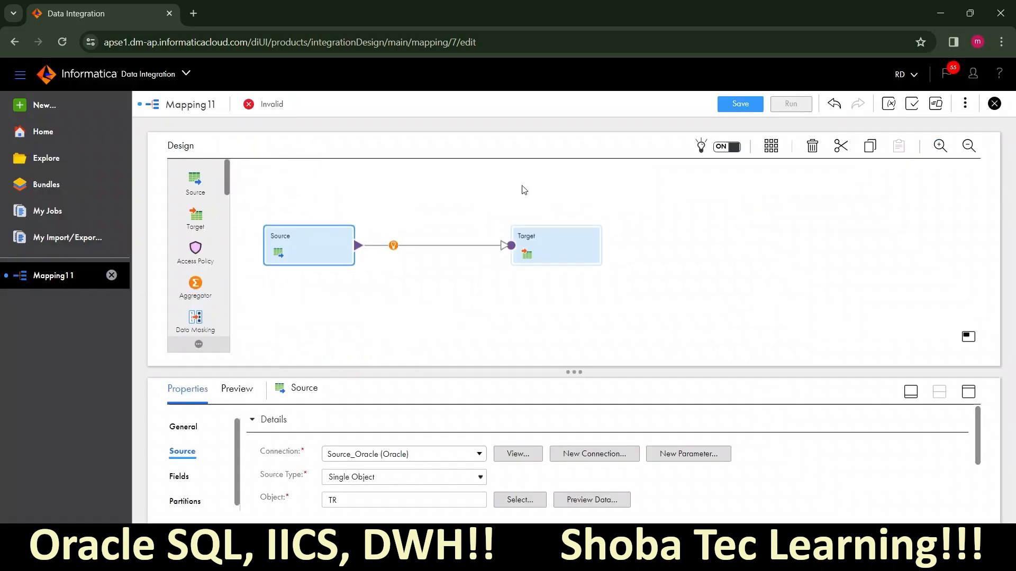
{"action": "left_click", "coordinate": [394, 246]}
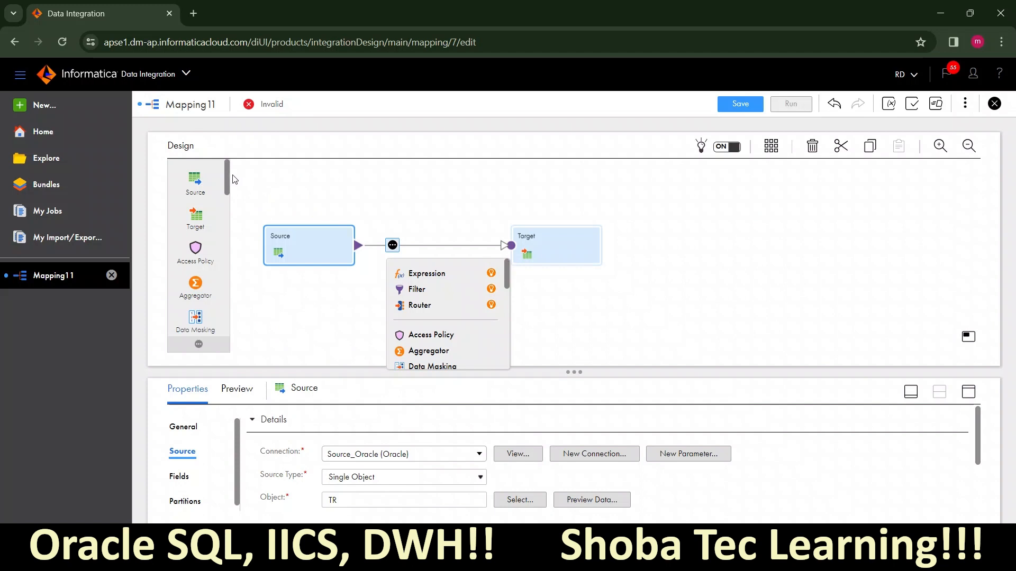
{"action": "left_click_drag", "start_coordinate": [229, 173], "coordinate": [232, 257]}
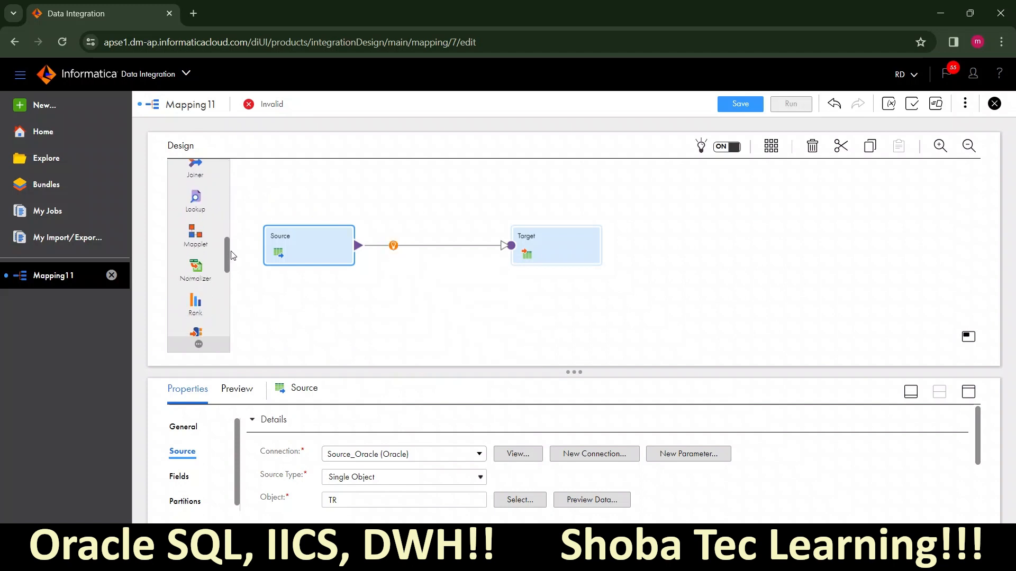
{"action": "mouse_move", "coordinate": [396, 251]}
{"action": "left_click", "coordinate": [395, 246]}
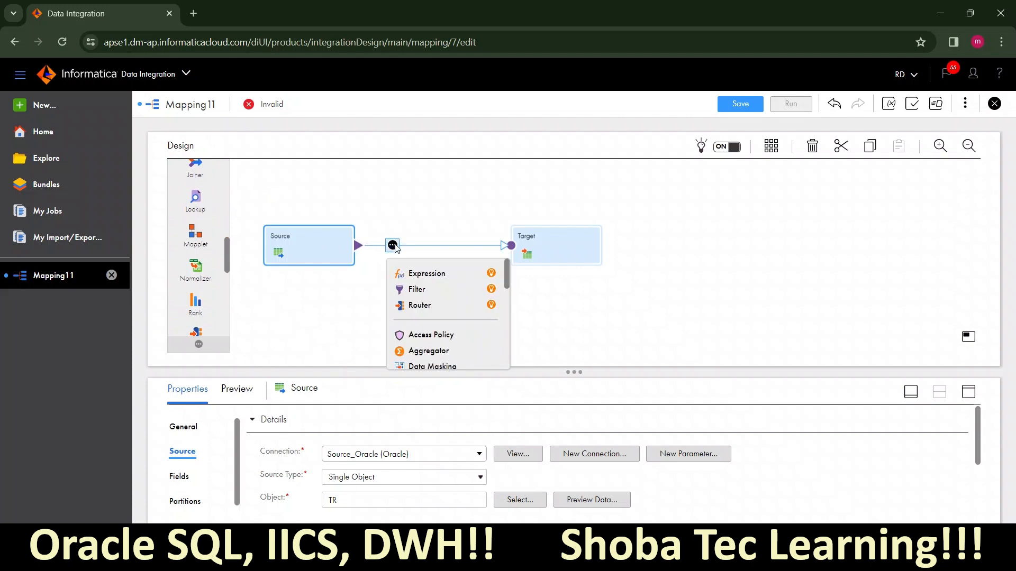
{"action": "mouse_move", "coordinate": [510, 282]}
{"action": "left_mouse_down"}
{"action": "mouse_move", "coordinate": [511, 305]}
{"action": "mouse_move", "coordinate": [501, 281]}
{"action": "left_mouse_up"}
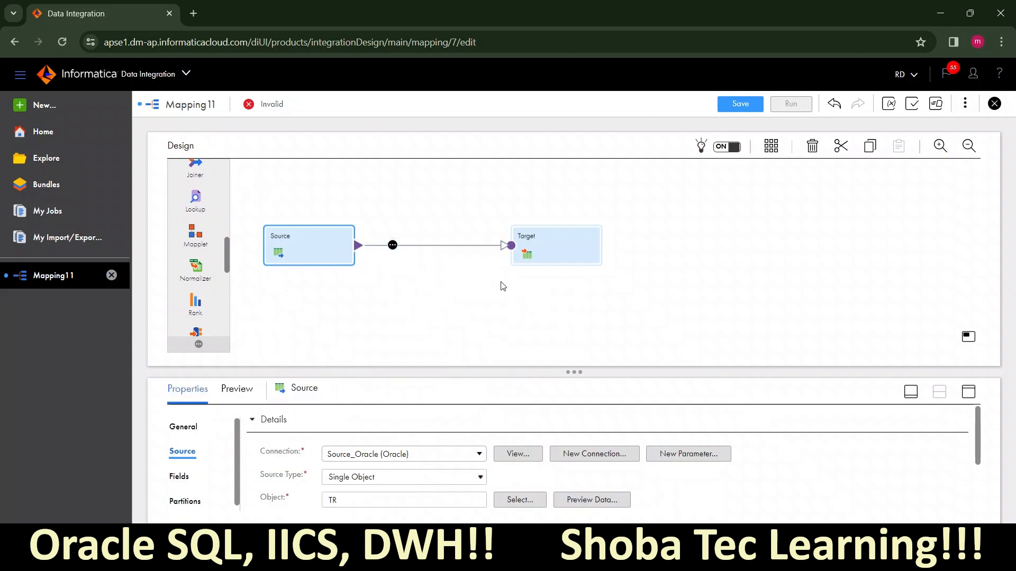
{"action": "left_click", "coordinate": [392, 246]}
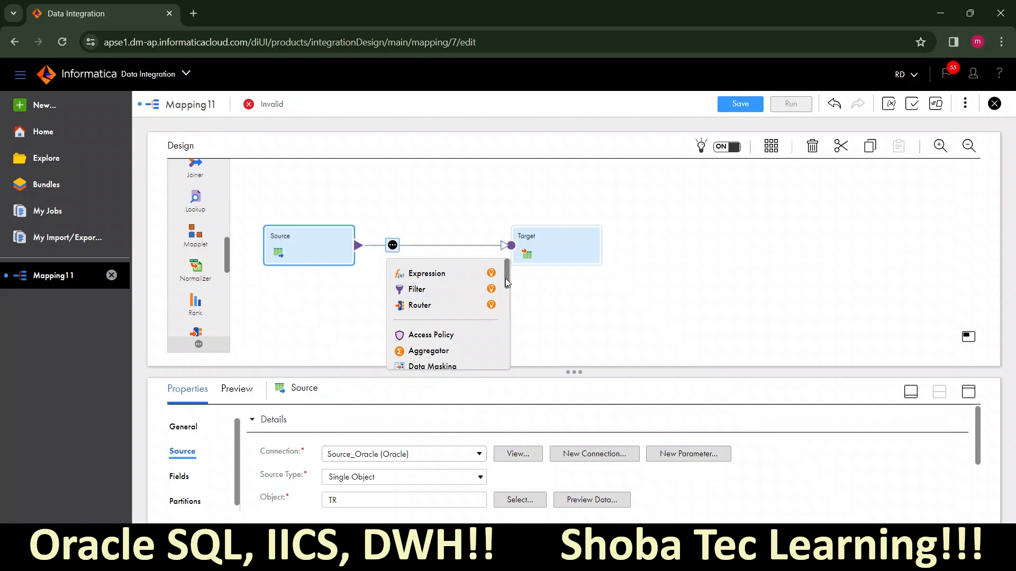
{"action": "left_click_drag", "start_coordinate": [506, 278], "coordinate": [507, 312]}
{"action": "left_click", "coordinate": [475, 298]}
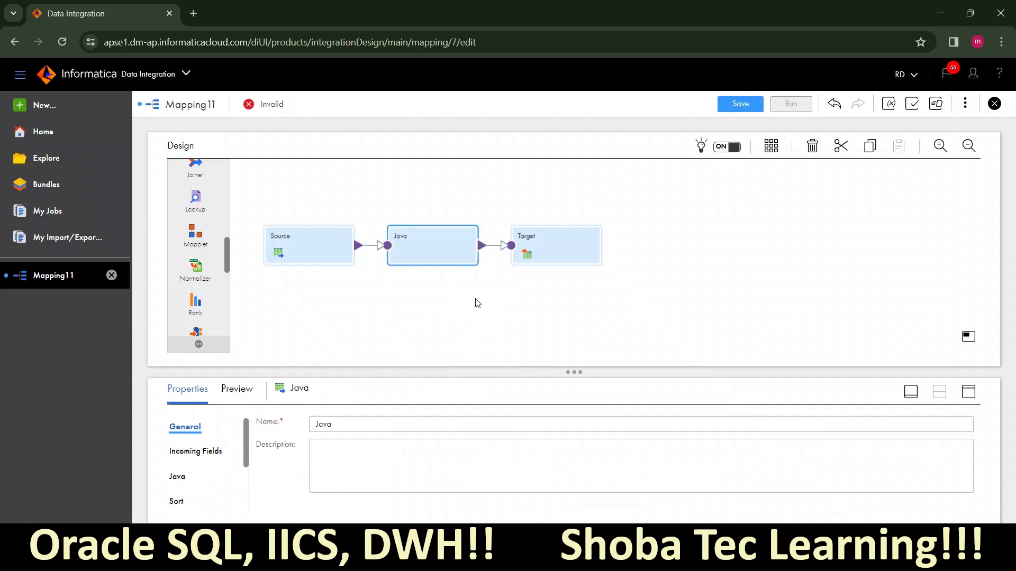
- Maximize the Java transformation's properties and review its name and incoming fields
{"action": "left_click", "coordinate": [968, 391]}
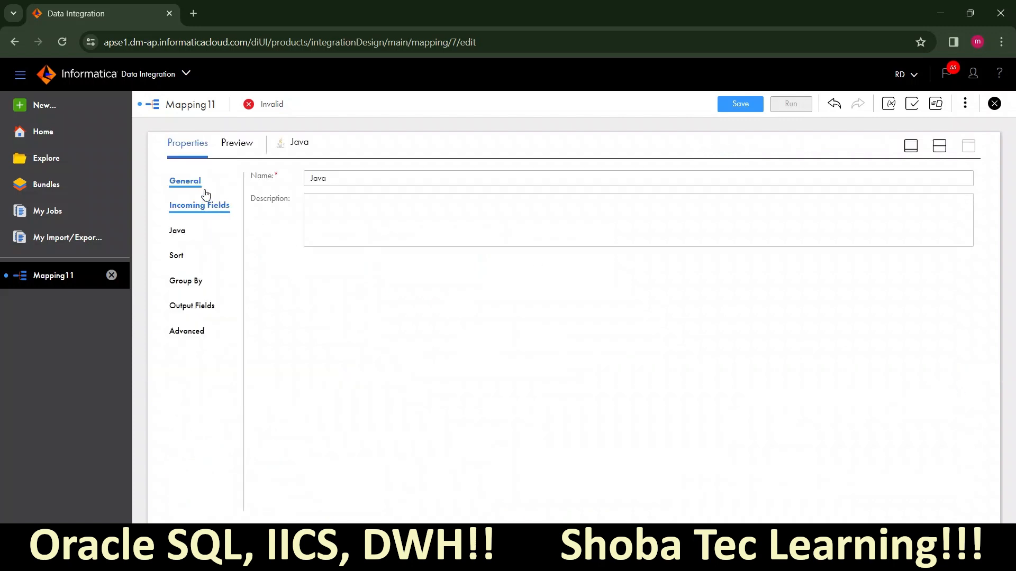
{"action": "left_click", "coordinate": [336, 179]}
{"action": "double_click", "coordinate": [332, 178]}
{"action": "left_click", "coordinate": [218, 206]}
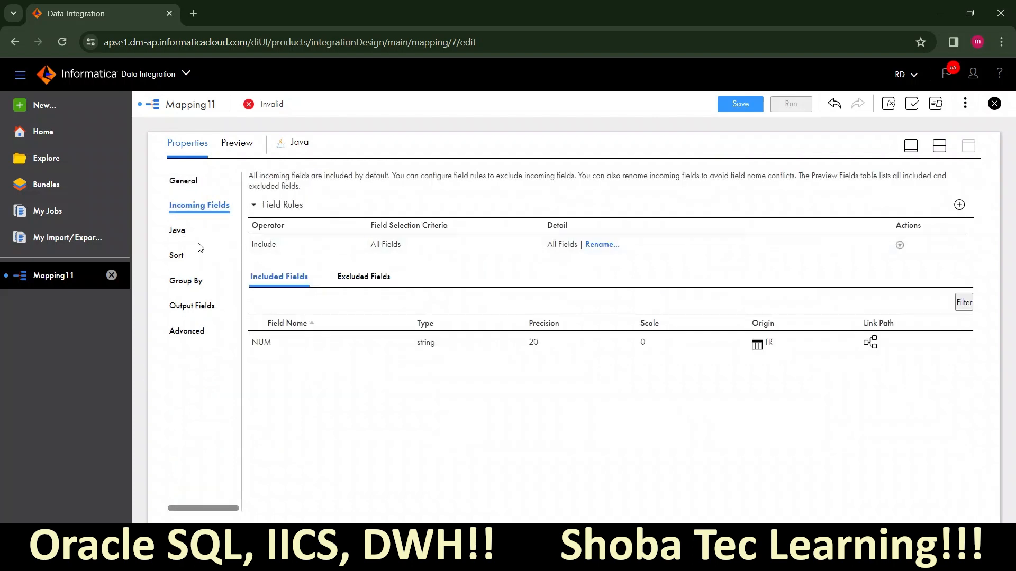
- Examine which inputs the Java editor offers for Import Packages and On Input Row, ending at the On Input Row section
{"action": "left_click", "coordinate": [180, 230]}
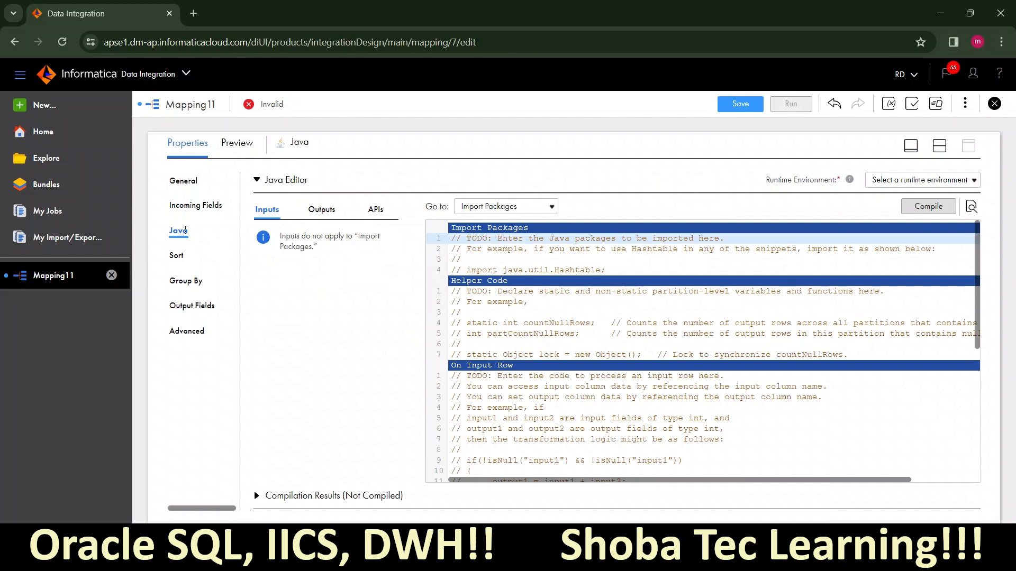
{"action": "left_click", "coordinate": [459, 211]}
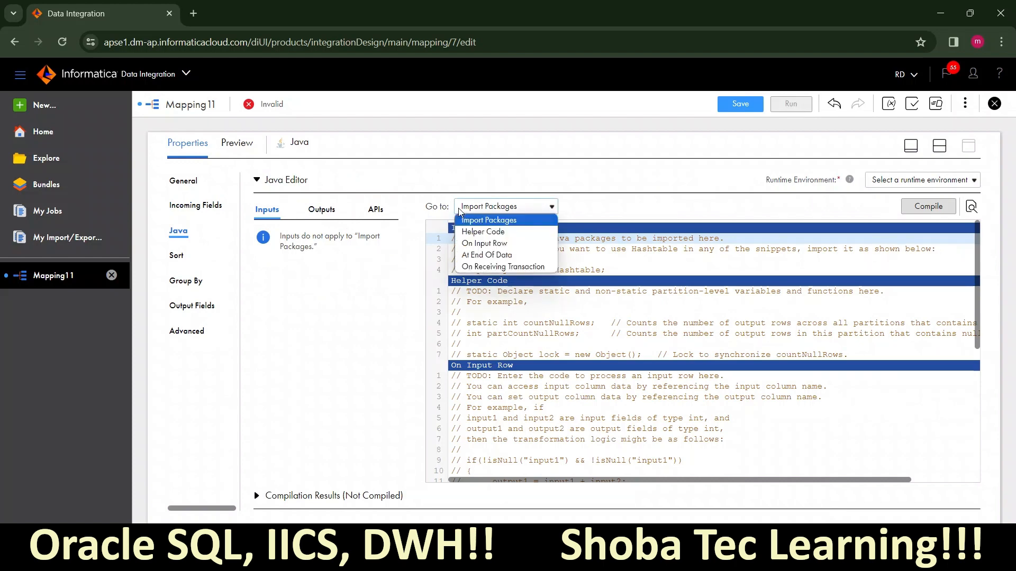
{"action": "left_click", "coordinate": [464, 244]}
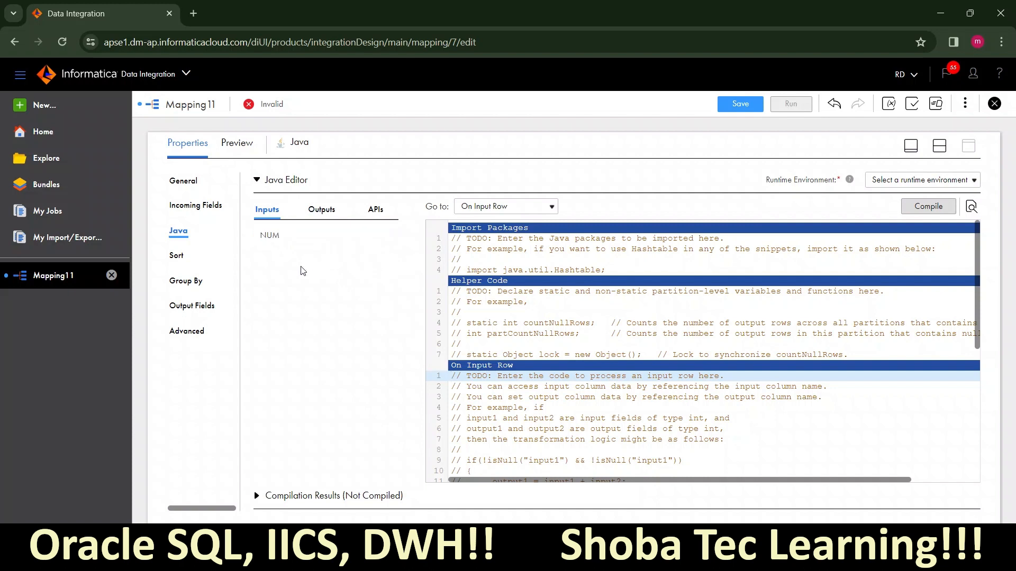
{"action": "mouse_move", "coordinate": [279, 233]}
{"action": "left_click", "coordinate": [469, 209]}
{"action": "left_click", "coordinate": [472, 220]}
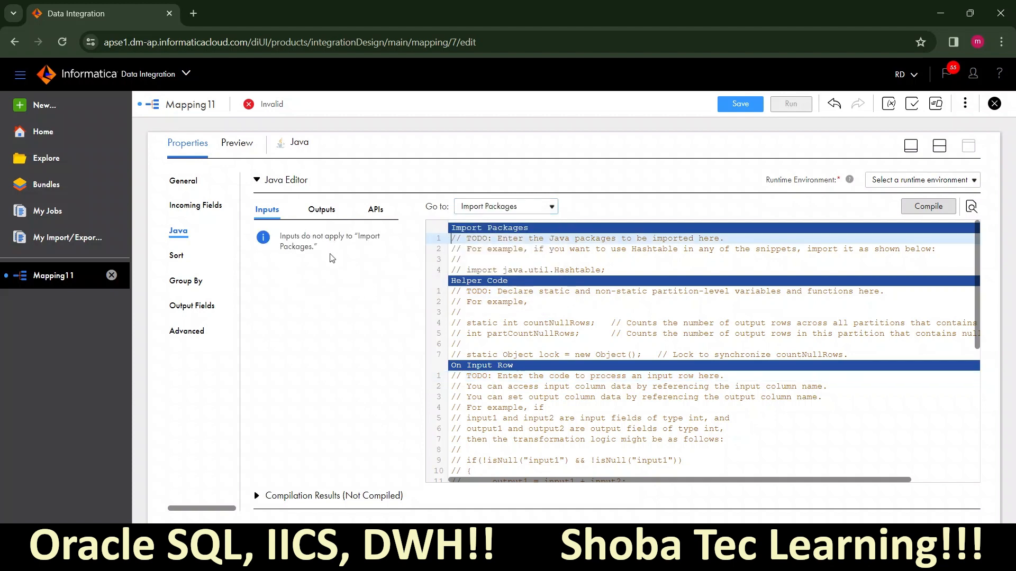
{"action": "left_click", "coordinate": [464, 212]}
{"action": "left_click", "coordinate": [468, 244]}
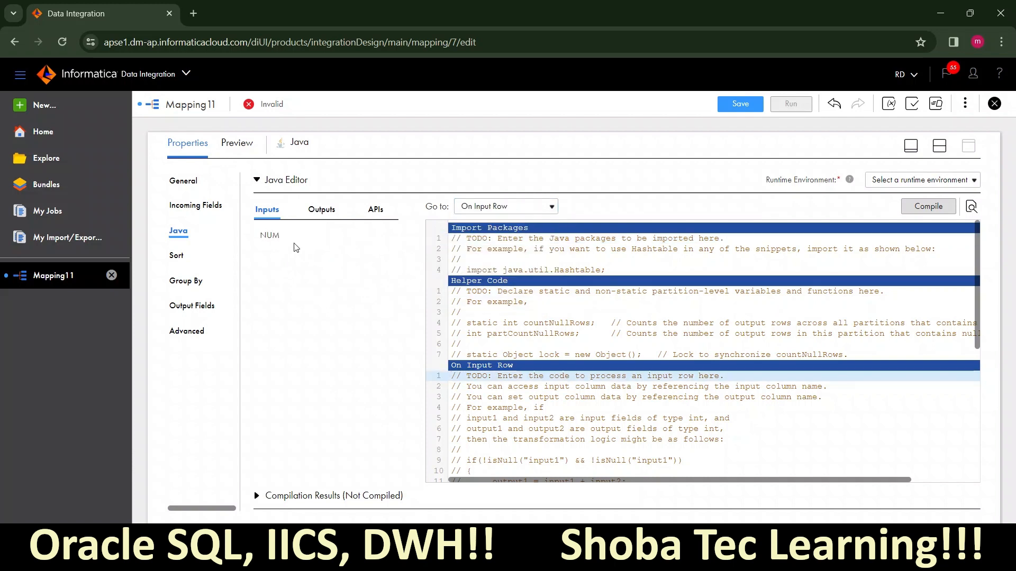
{"action": "mouse_move", "coordinate": [286, 242]}
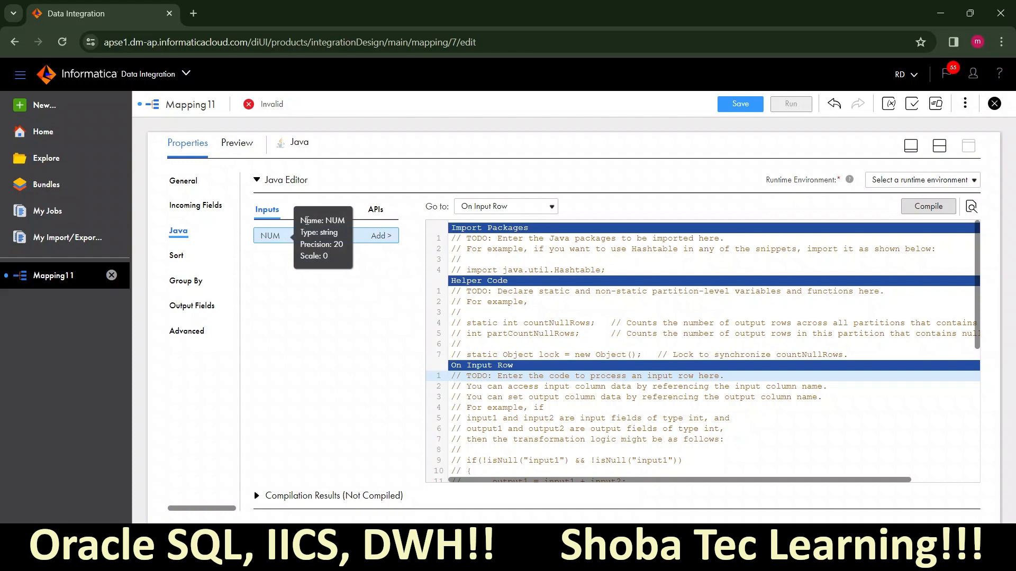
- Create a new output field named o_num for the Java transformation, keeping the string type and precision 10
{"action": "left_click", "coordinate": [324, 215]}
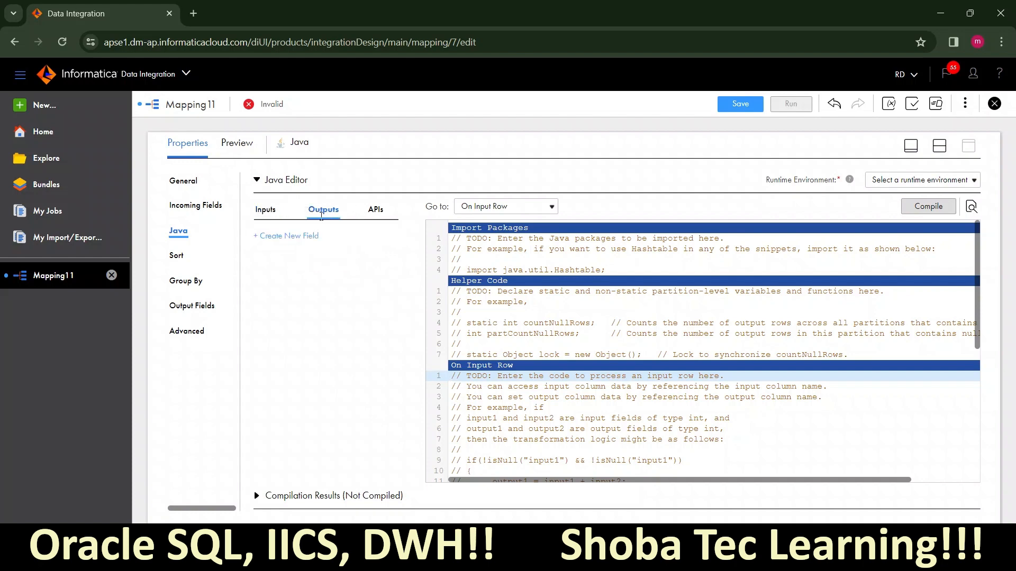
{"action": "left_click", "coordinate": [297, 236]}
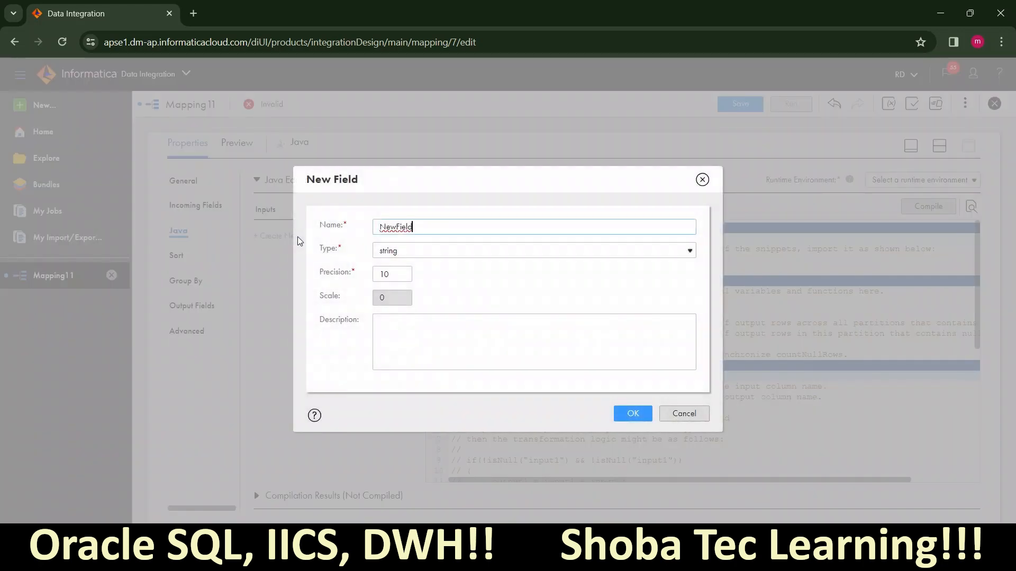
{"action": "key", "text": "BackSpace"}
{"action": "key", "text": "BackSpace"}
{"action": "key", "text": "BackSpace"}
{"action": "key", "text": "BackSpace"}
{"action": "key", "text": "BackSpace"}
{"action": "key", "text": "BackSpace"}
{"action": "key", "text": "BackSpace"}
{"action": "key", "text": "BackSpace"}
{"action": "type", "text": "o_num"}
{"action": "left_click", "coordinate": [633, 417]}
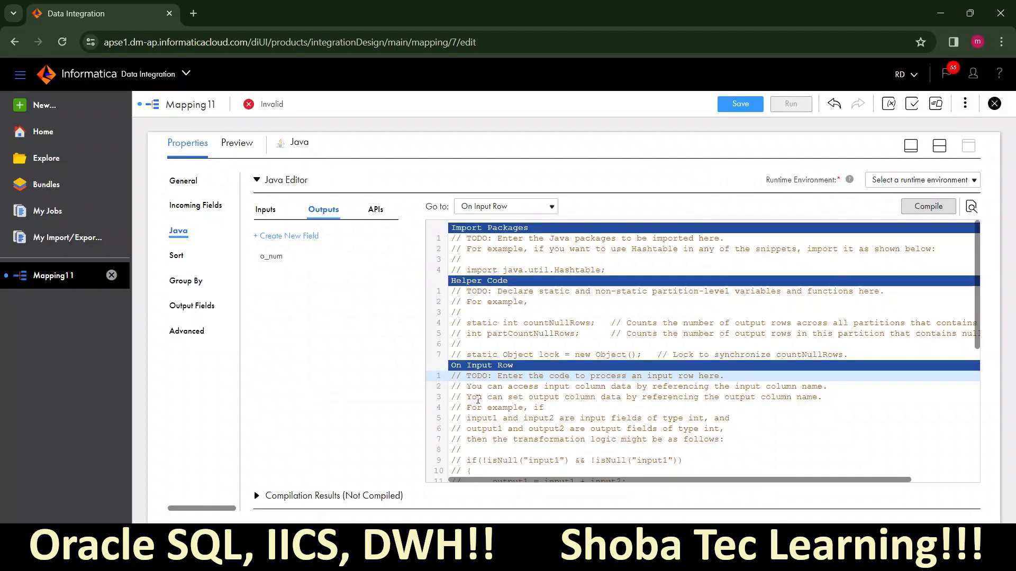
- Delete all sample comments from the On Input Row section and insert ten blank lines for the code
{"action": "left_click_drag", "start_coordinate": [452, 379], "coordinate": [507, 399]}
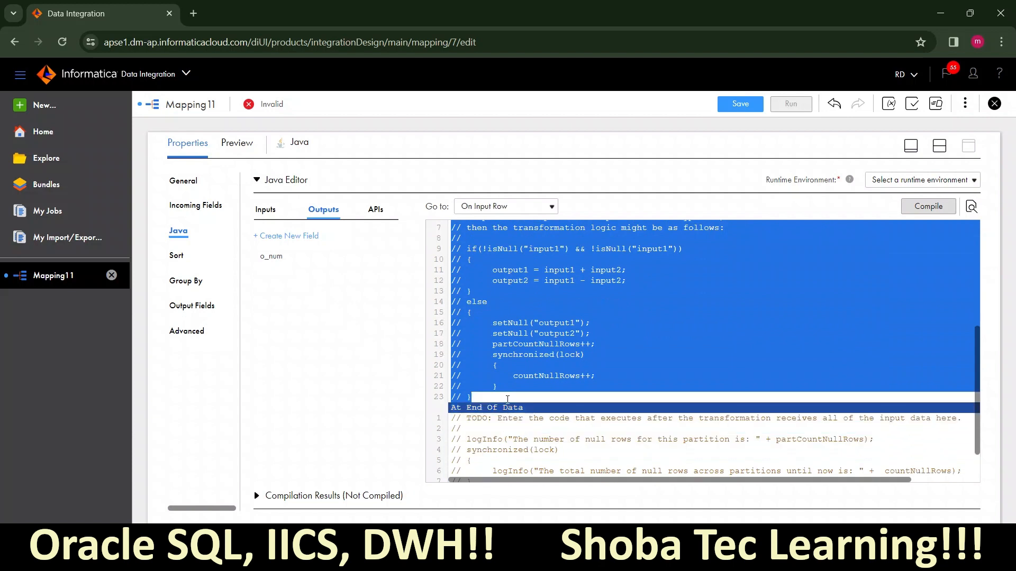
{"action": "key", "text": "Delete"}
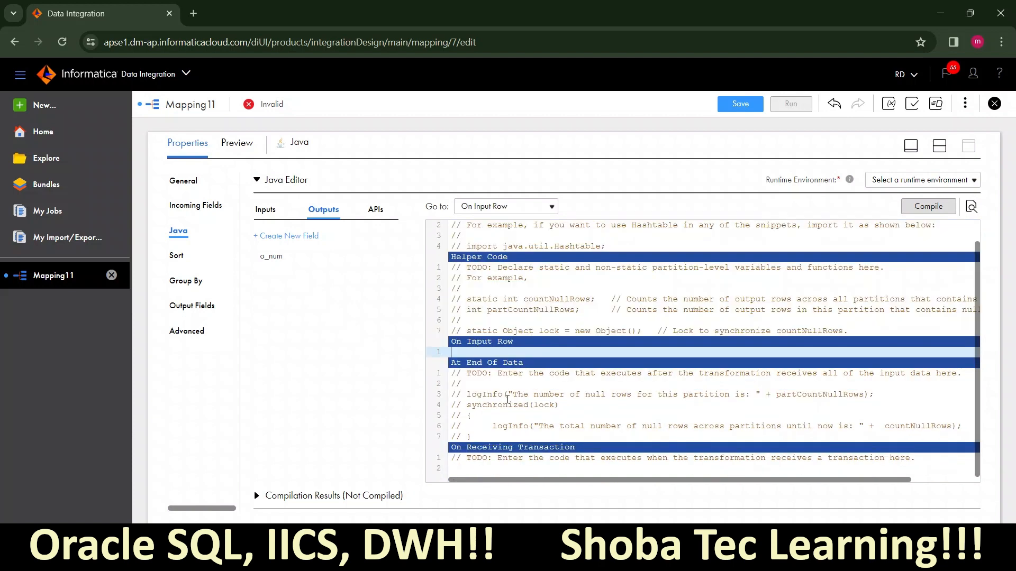
{"action": "key", "text": "Return"}
{"action": "key", "text": "Return"}
{"action": "key", "text": "Return"}
{"action": "key", "text": "Return"}
{"action": "key", "text": "Return"}
{"action": "key", "text": "Return"}
{"action": "key", "text": "Return"}
{"action": "key", "text": "Return"}
{"action": "key", "text": "Return"}
{"action": "key", "text": "Return"}
{"action": "key", "text": "Up"}
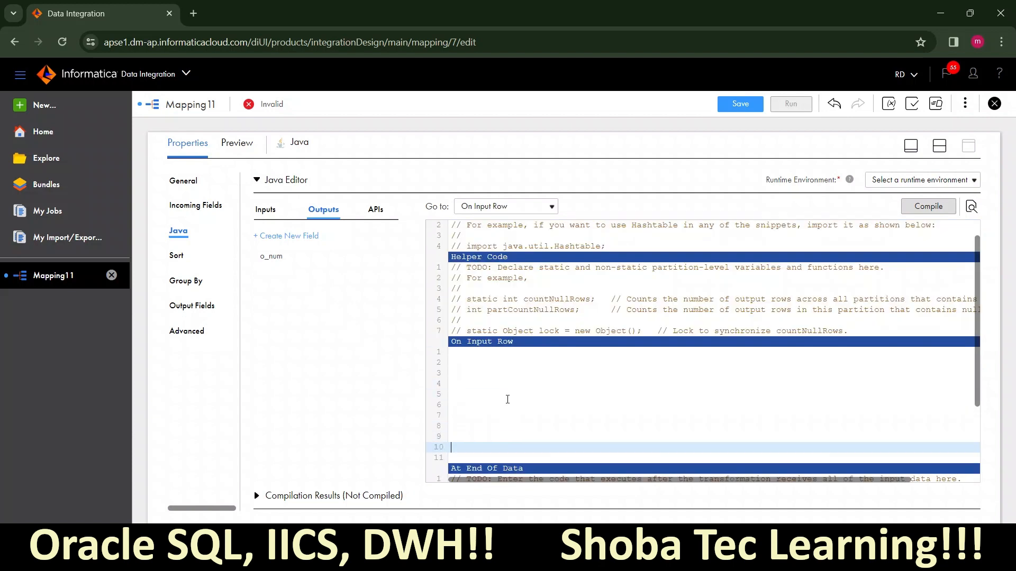
{"action": "key", "text": "Up"}
{"action": "key", "text": "Up"}
{"action": "key", "text": "Up"}
{"action": "key", "text": "Up"}
{"action": "key", "text": "Up"}
{"action": "key", "text": "Up"}
{"action": "key", "text": "Up"}
{"action": "key", "text": "Up"}
{"action": "key", "text": "Up"}
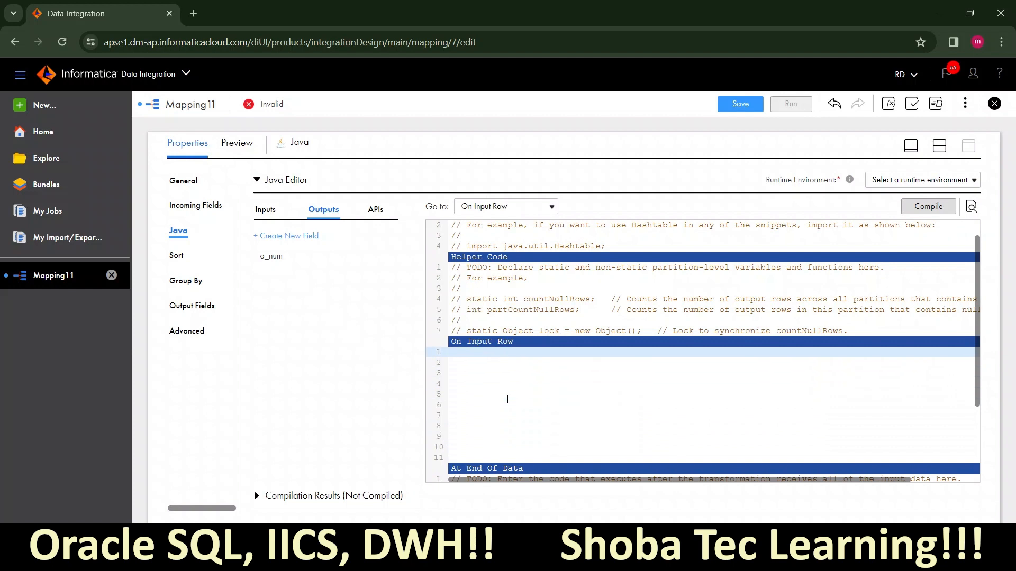
- Enter "string str=NUM;" on the second line of the On Input Row section and start a new line
{"action": "key", "text": "Return"}
{"action": "type", "text": "string"}
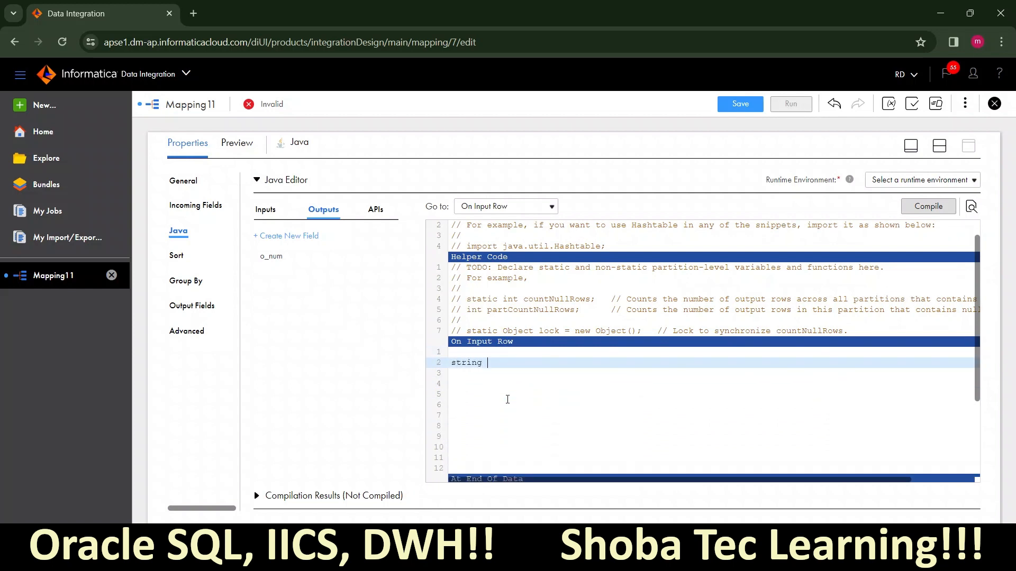
{"action": "type", "text": " str="}
{"action": "left_click", "coordinate": [272, 217]}
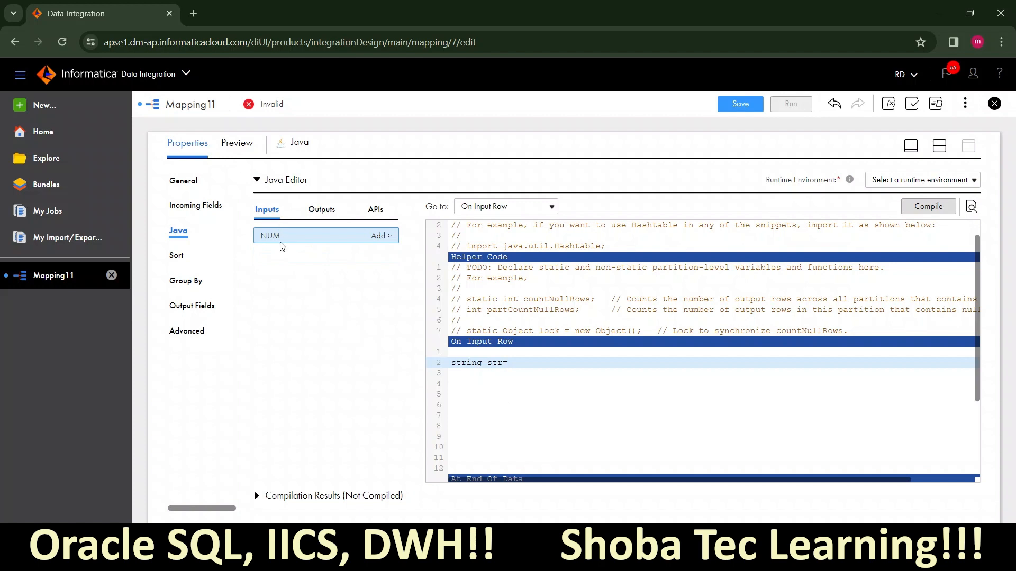
{"action": "mouse_move", "coordinate": [284, 248]}
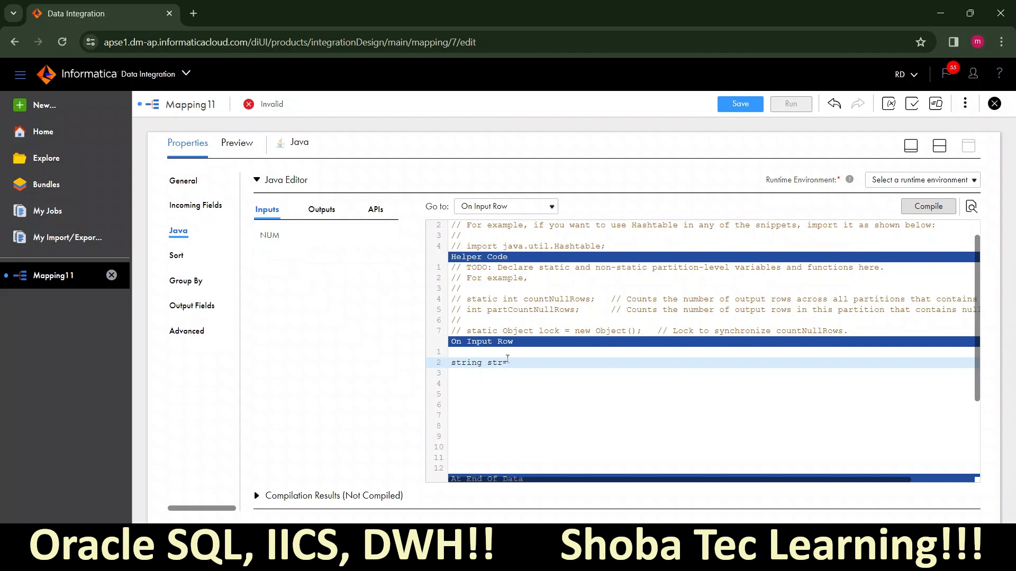
{"action": "type", "text": "NUM;"}
{"action": "key", "text": "Return"}
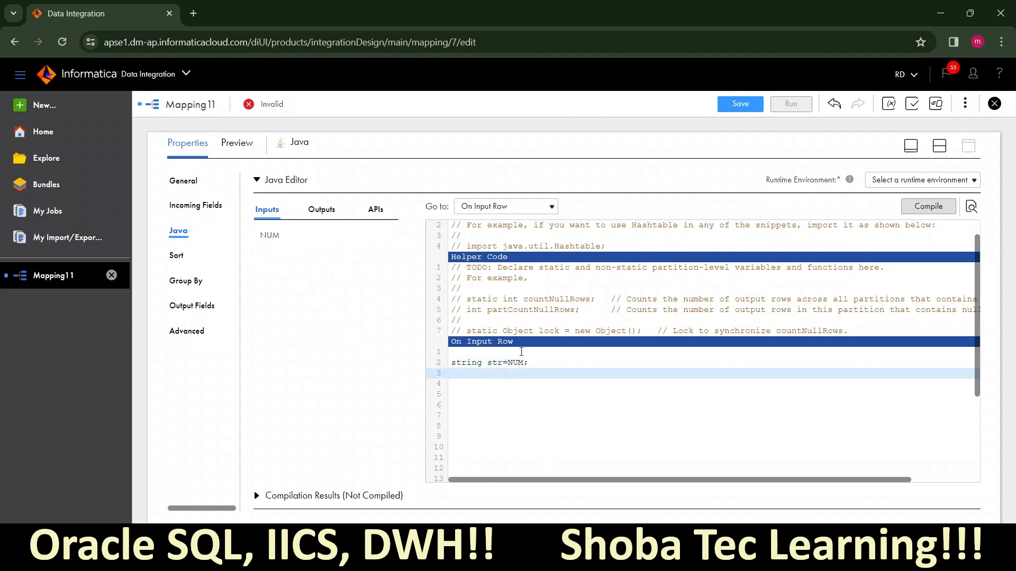
- Correct the lowercase type in the str declaration to "String" so it reads "String str=NUM;", and start a new line below
{"action": "left_click", "coordinate": [458, 364]}
{"action": "key", "text": "BackSpace"}
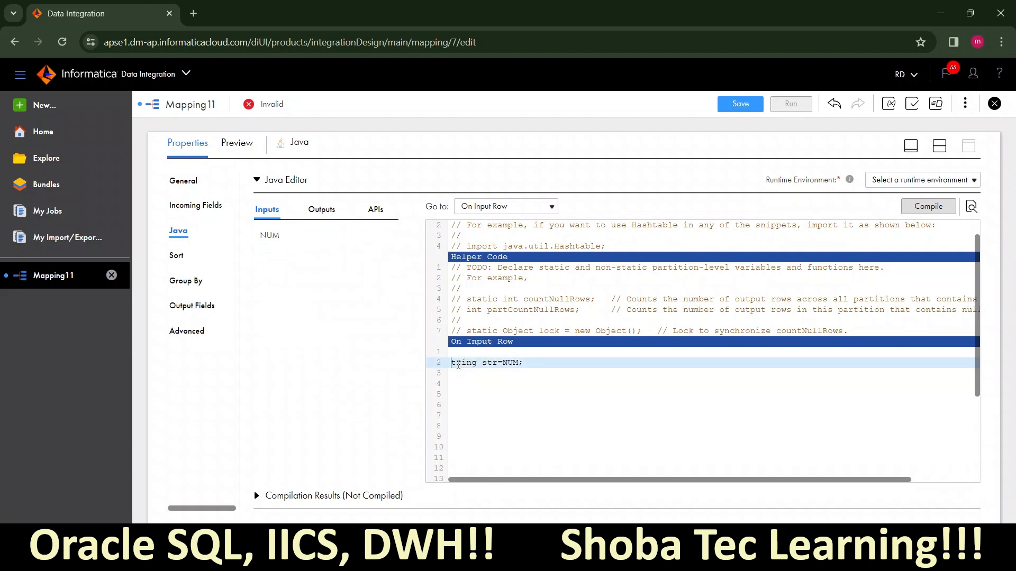
{"action": "type", "text": "S"}
{"action": "left_click", "coordinate": [548, 361]}
{"action": "left_click", "coordinate": [456, 364]}
{"action": "key", "text": "BackSpace"}
{"action": "type", "text": "s"}
{"action": "key", "text": "BackSpace"}
{"action": "type", "text": "S"}
{"action": "left_click", "coordinate": [536, 364]}
{"action": "key", "text": "Return"}
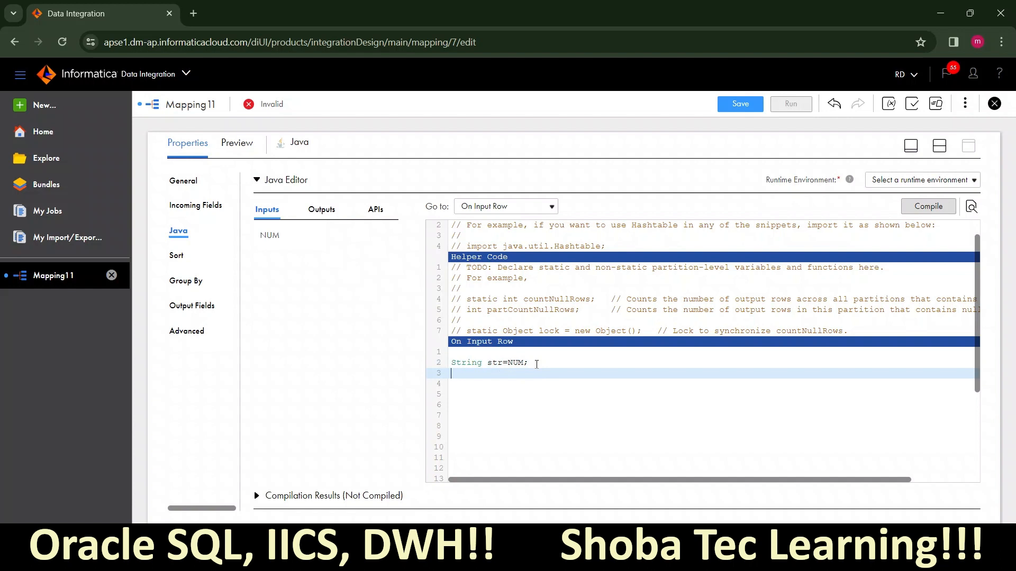
- Declare the array with "String [] temp;" and the comma separator with "String delimiter=",";" on the two lines below the str declaration
{"action": "type", "text": "String [] temp;"}
{"action": "left_click", "coordinate": [490, 382]}
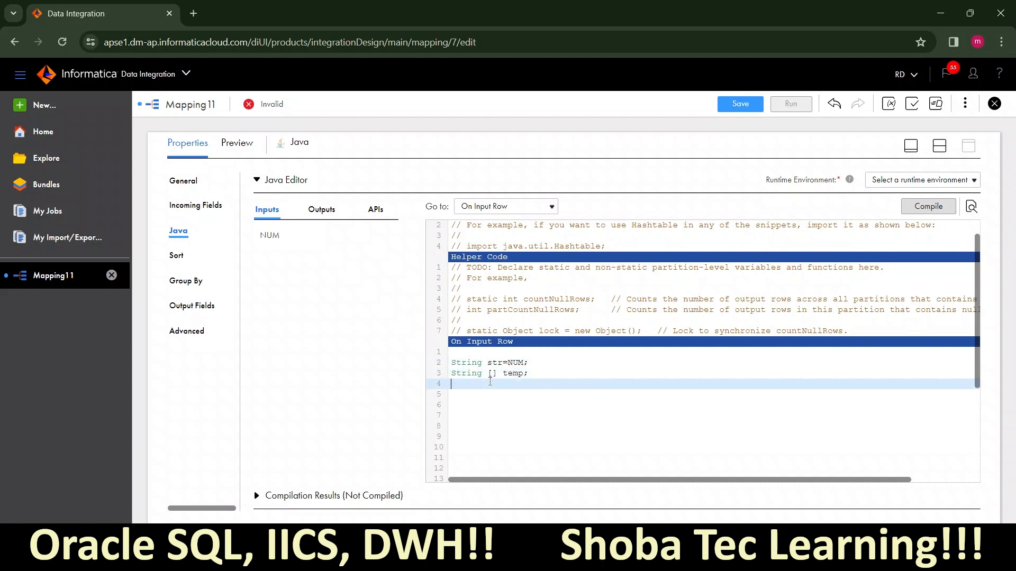
{"action": "type", "text": "s"}
{"action": "type", "text": "St"}
{"action": "type", "text": "ring "}
{"action": "type", "text": "de"}
{"action": "type", "text": "limiter"}
{"action": "type", "text": "="}
{"action": "type", "text": "\"\""}
{"action": "type", "text": ",\";"}
- Add "temp=str.split(delimiter);" below the declarations, with a blank line before and after it
{"action": "double_click", "coordinate": [518, 365]}
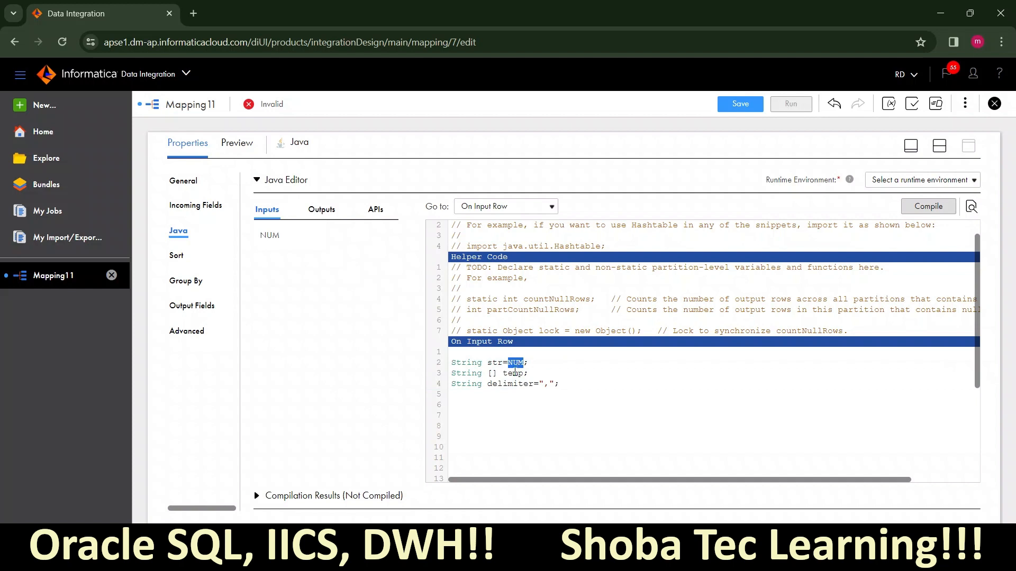
{"action": "double_click", "coordinate": [514, 373]}
{"action": "double_click", "coordinate": [493, 374]}
{"action": "left_click", "coordinate": [561, 385]}
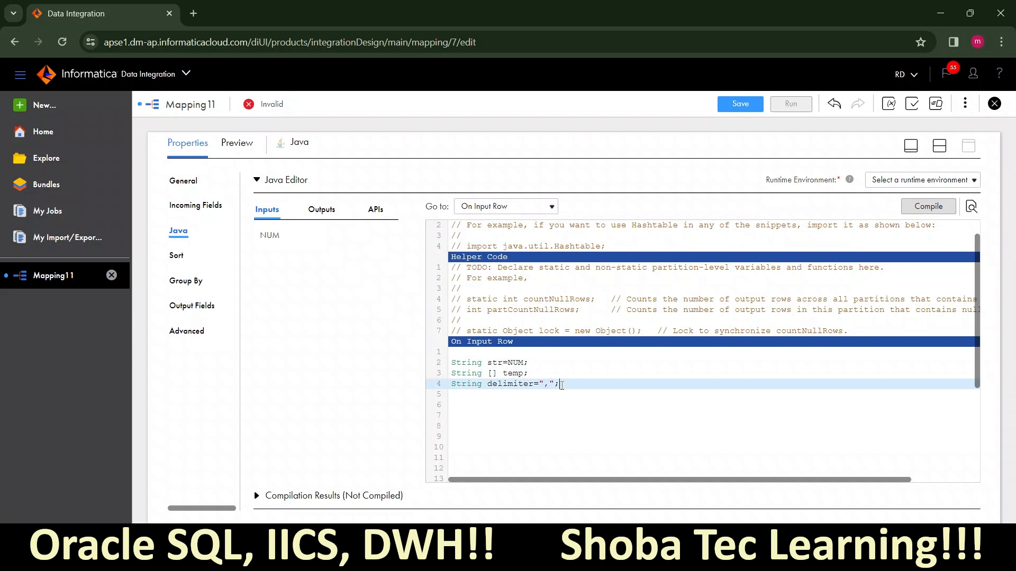
{"action": "key", "text": "Return"}
{"action": "key", "text": "Return"}
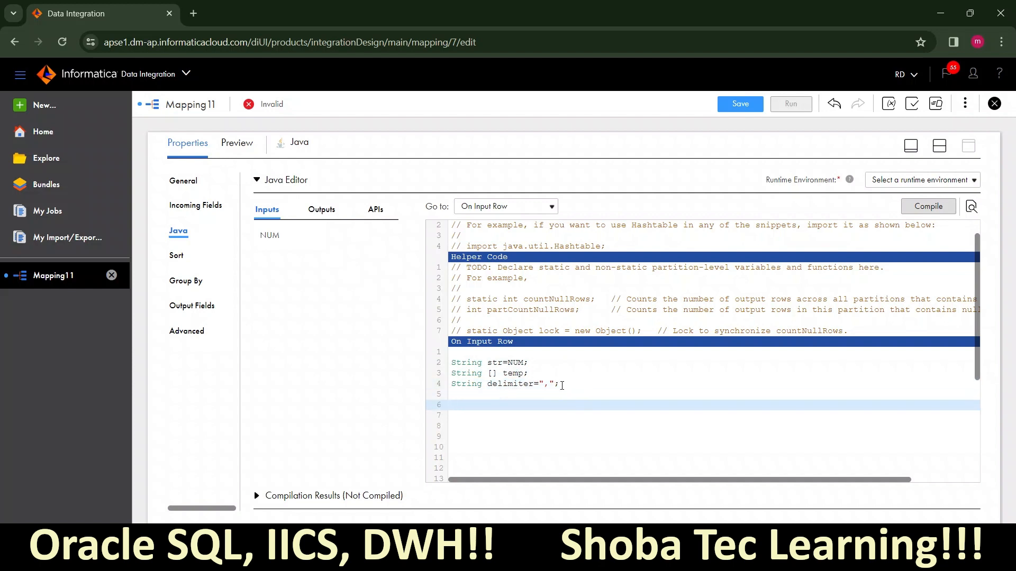
{"action": "type", "text": "temp="}
{"action": "double_click", "coordinate": [514, 374]}
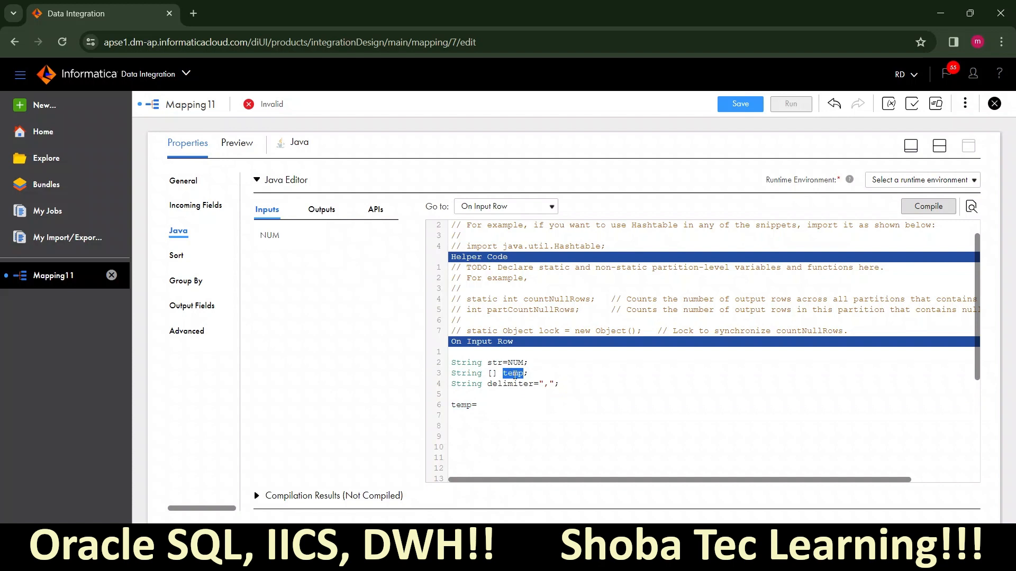
{"action": "left_click", "coordinate": [487, 404]}
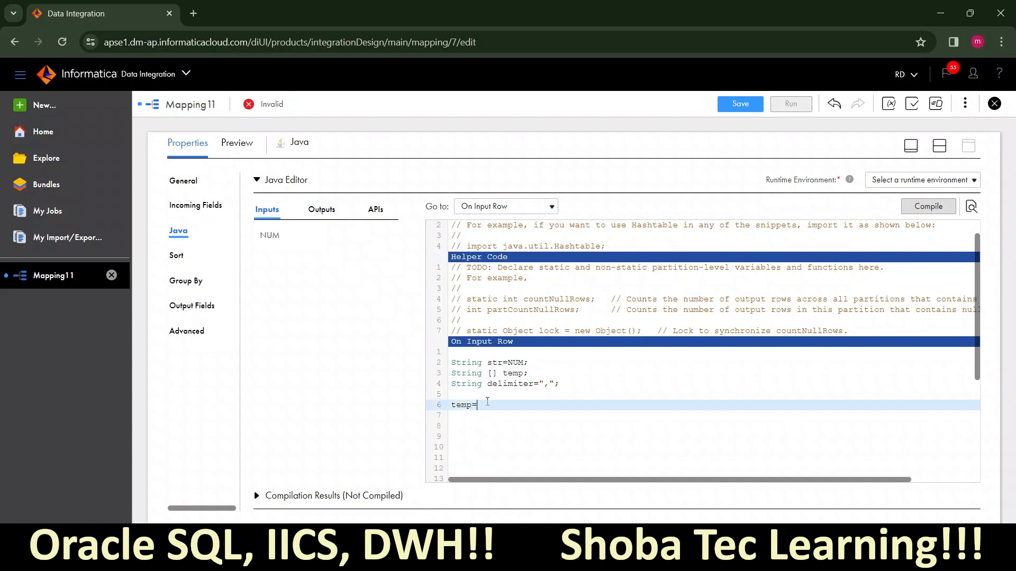
{"action": "type", "text": "str"}
{"action": "double_click", "coordinate": [495, 363]}
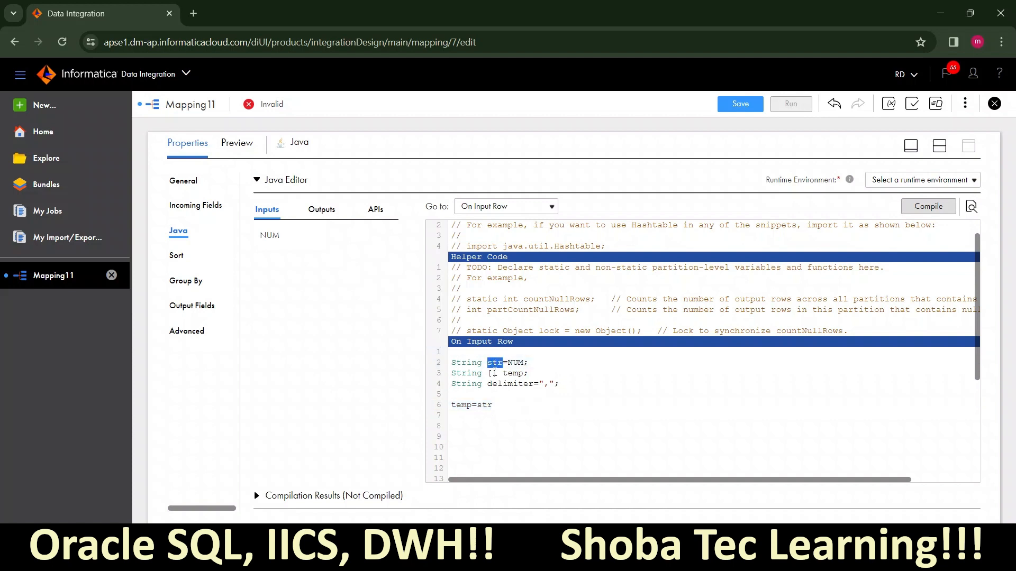
{"action": "left_click", "coordinate": [494, 405]}
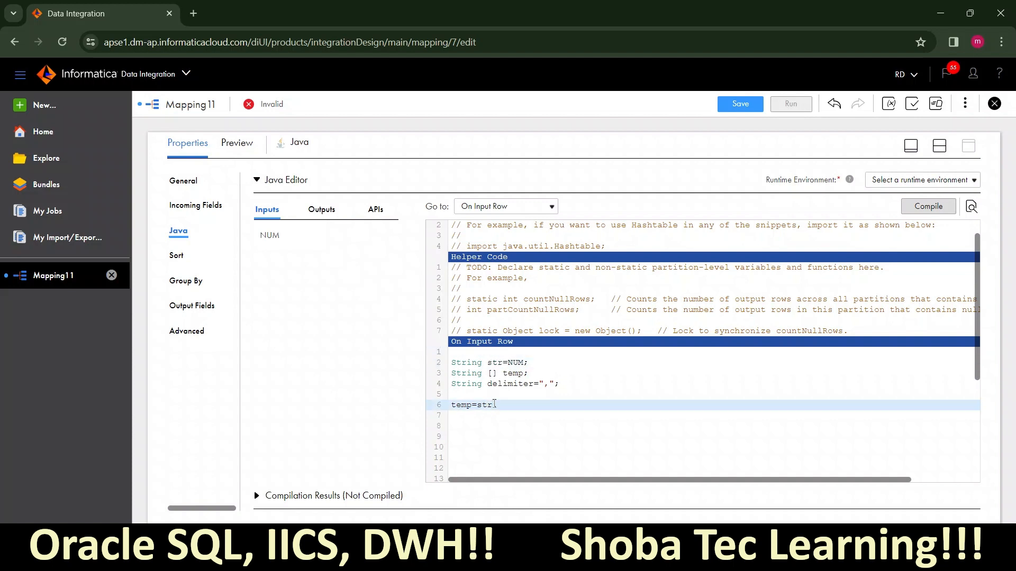
{"action": "type", "text": ".split(delimiter"}
{"action": "key", "text": "Return"}
{"action": "key", "text": "Return"}
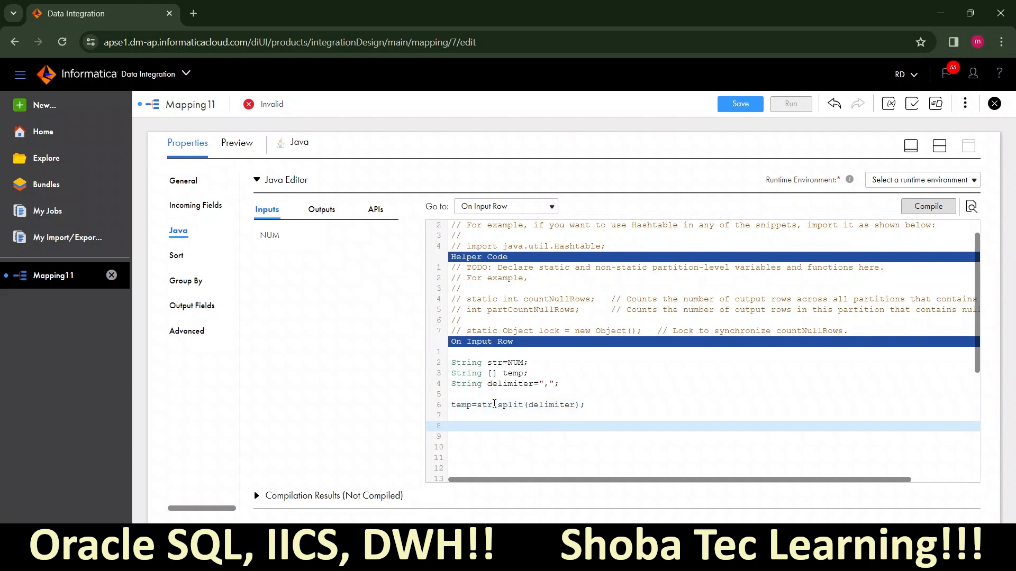
- Add the loop "for(int i=0;i<temp.length;i++)" with an opening and closing brace and an empty body line
{"action": "type", "text": "for(int i=0;i<temp.length;i++"}
{"action": "key", "text": "Return"}
{"action": "type", "text": "{"}
{"action": "key", "text": "Return"}
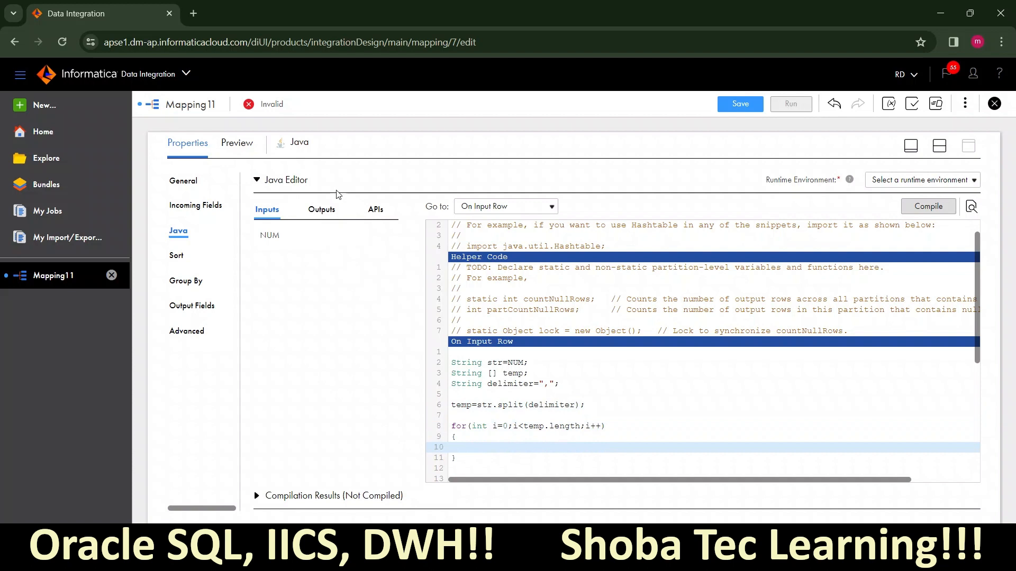
- Look up the output field name and assign the array element to it in the loop body with "o_num=temp[i];"
{"action": "left_click", "coordinate": [323, 210]}
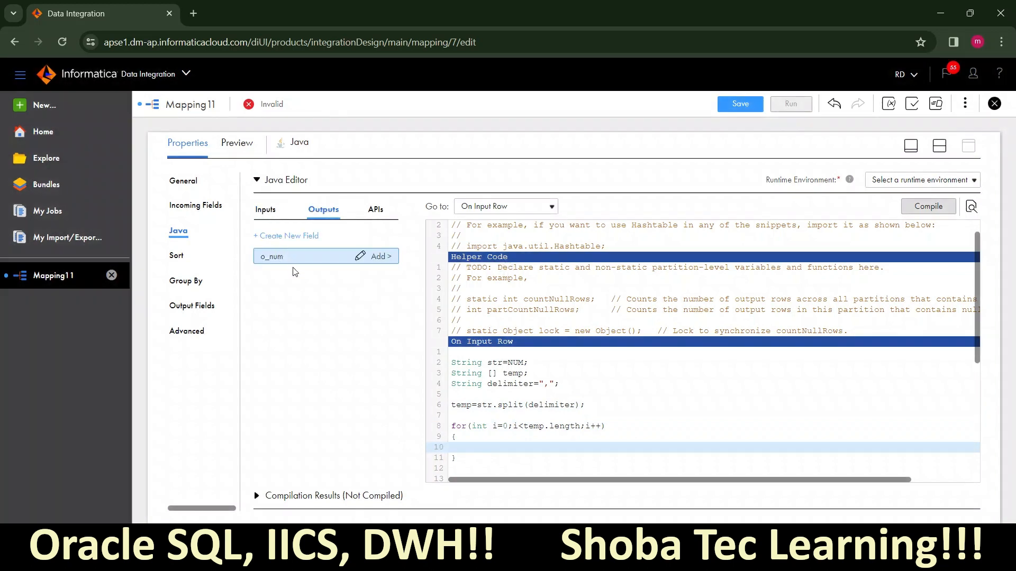
{"action": "left_click", "coordinate": [497, 450]}
{"action": "type", "text": "o_num="}
{"action": "double_click", "coordinate": [458, 406]}
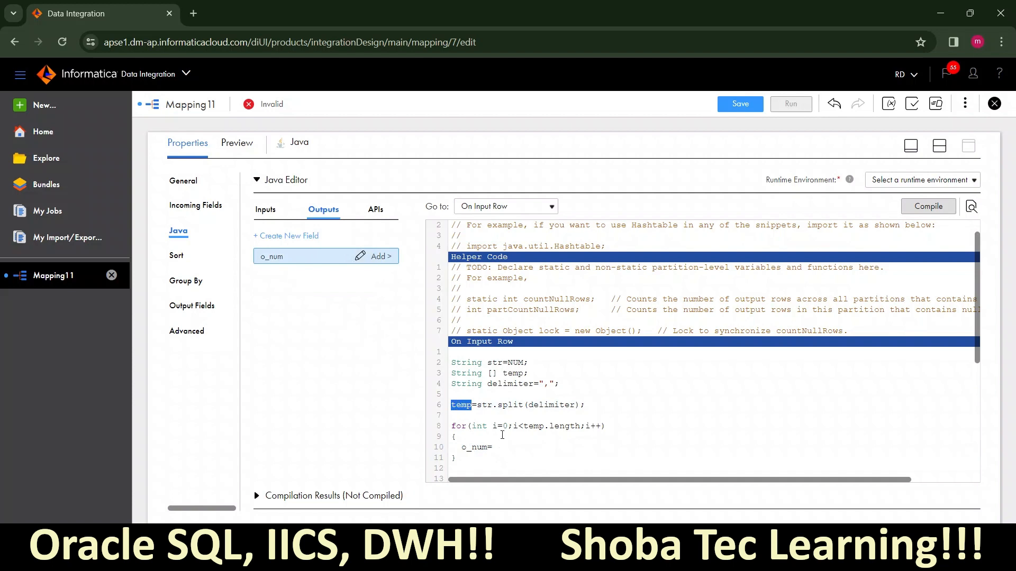
{"action": "left_click", "coordinate": [498, 373]}
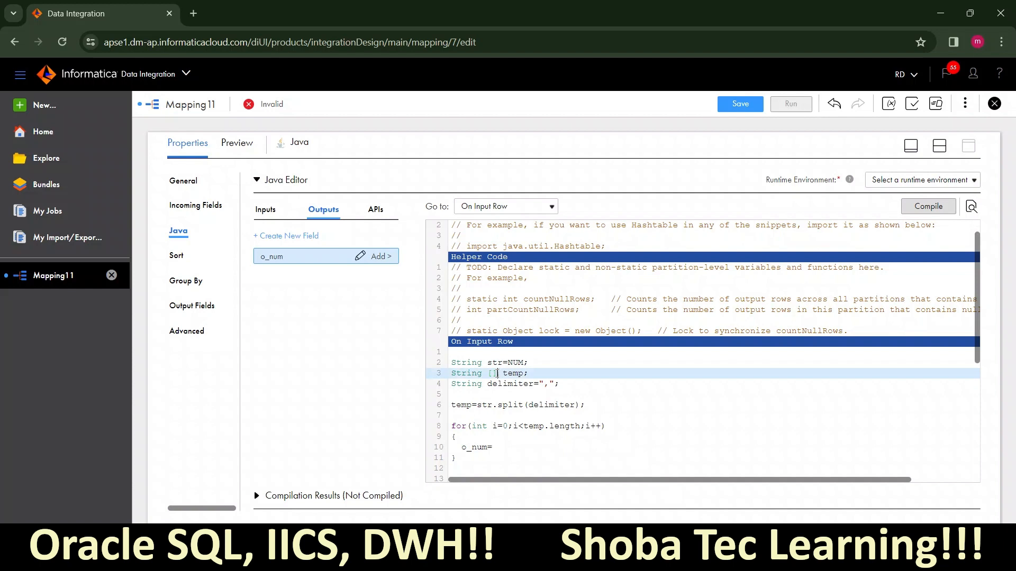
{"action": "left_click_drag", "start_coordinate": [498, 373], "coordinate": [487, 374]}
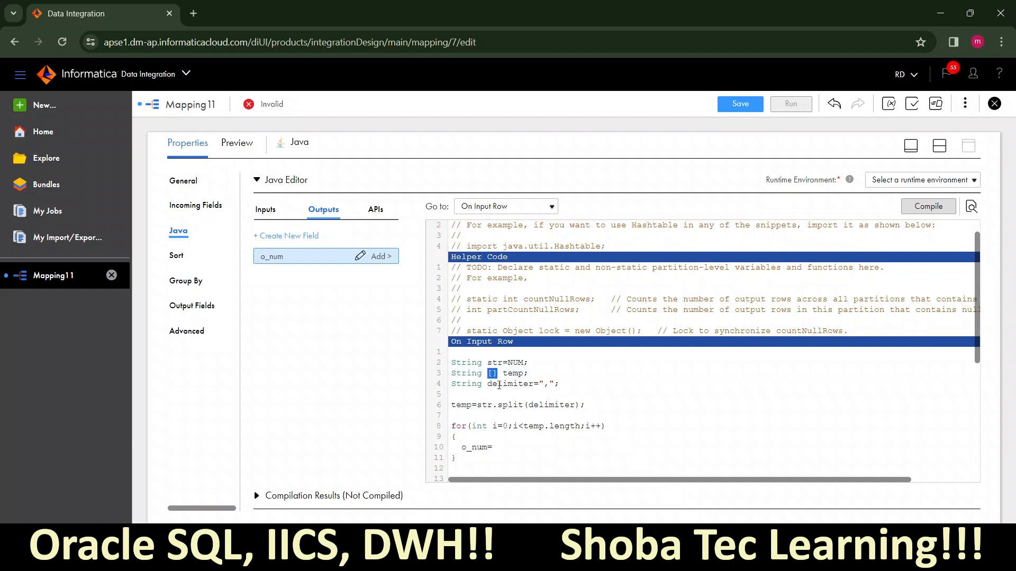
{"action": "left_click", "coordinate": [488, 448]}
{"action": "left_click_drag", "start_coordinate": [488, 448], "coordinate": [461, 450]}
{"action": "left_click", "coordinate": [497, 450]}
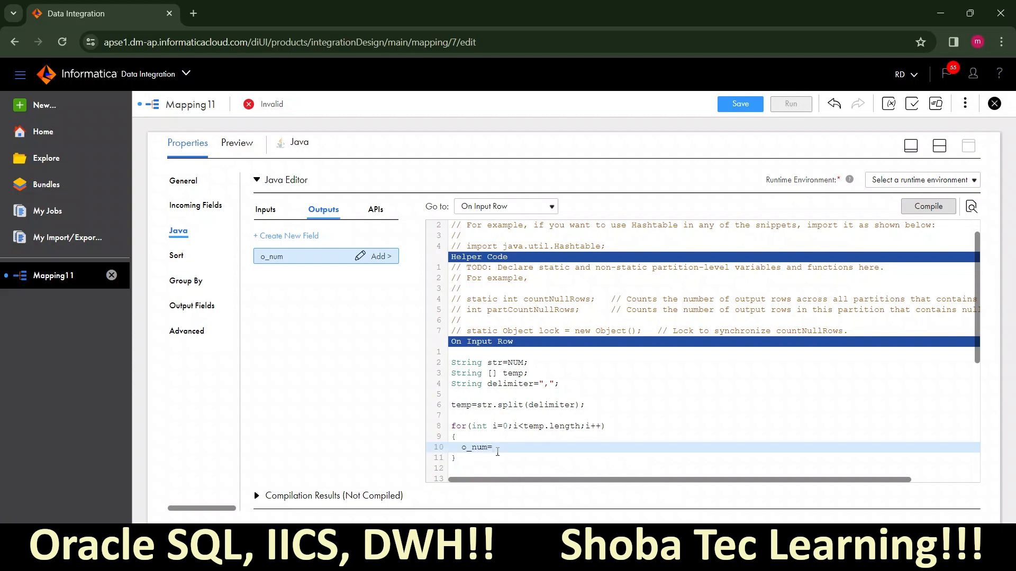
{"action": "type", "text": "temp[i["}
{"action": "left_click", "coordinate": [533, 442]}
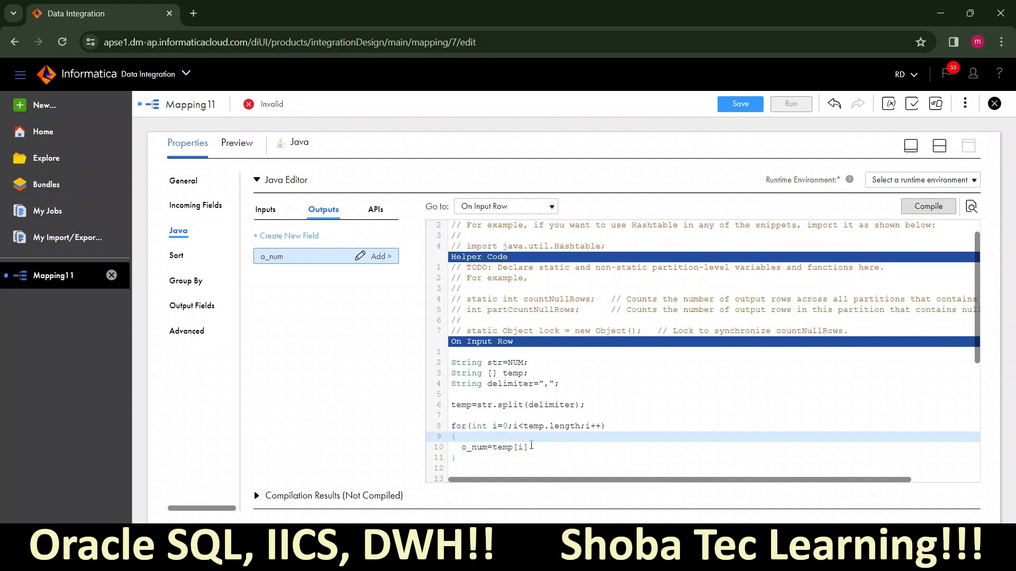
{"action": "left_click", "coordinate": [531, 446]}
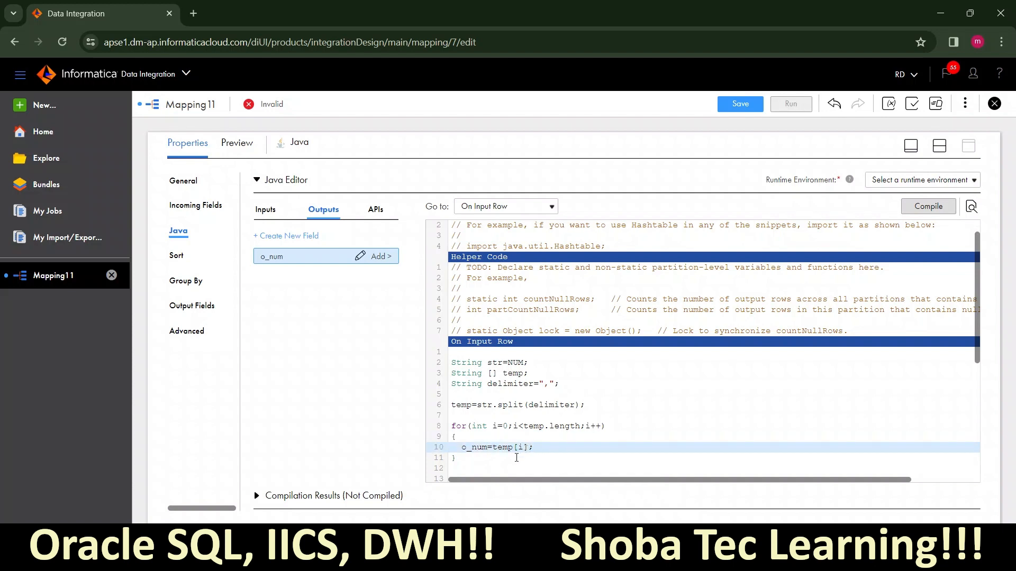
- Add "generateRow();" inside the loop, one blank line below the o_num assignment
{"action": "left_click_drag", "start_coordinate": [487, 448], "coordinate": [464, 449]}
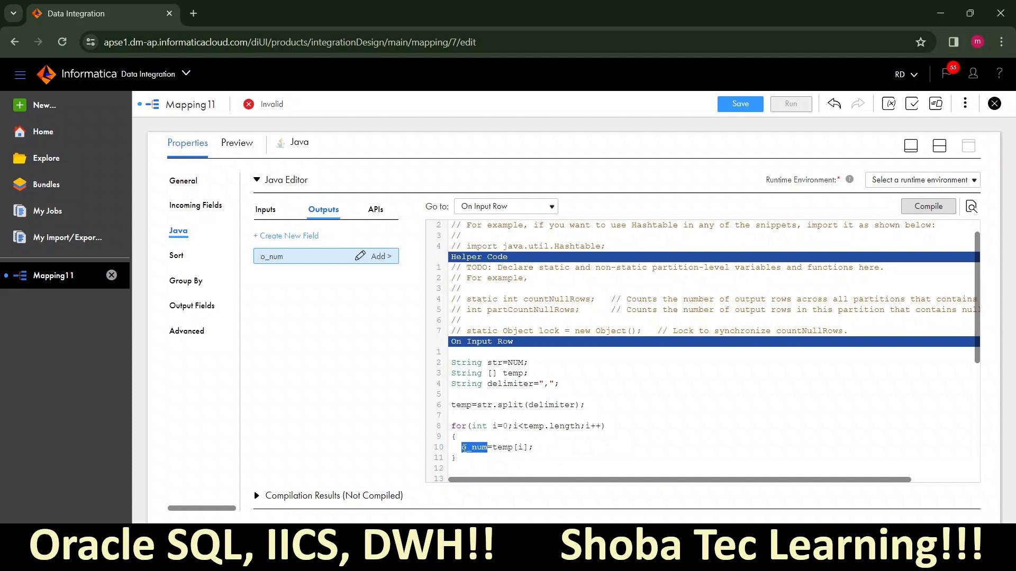
{"action": "left_click_drag", "start_coordinate": [492, 448], "coordinate": [527, 450]}
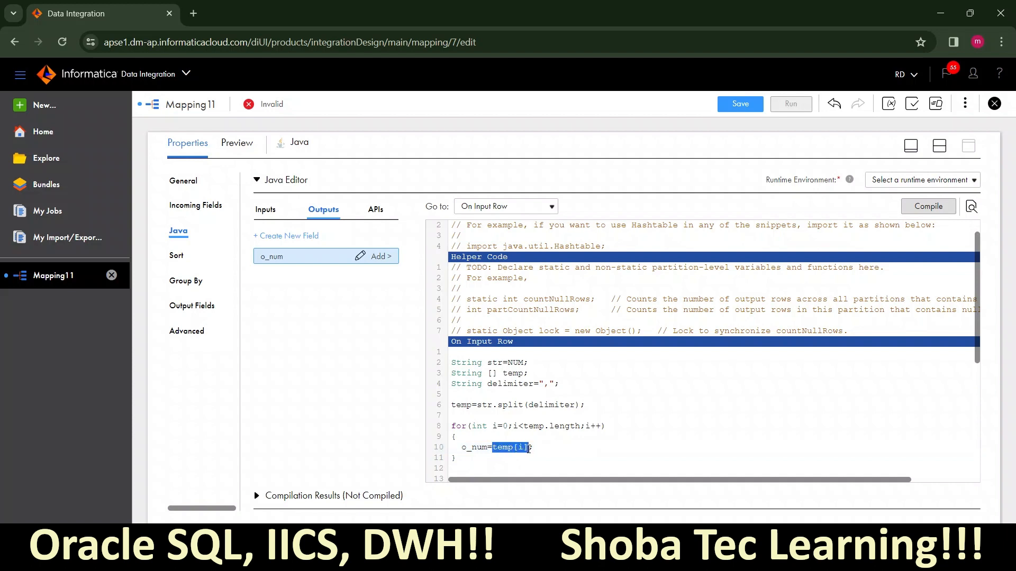
{"action": "left_click", "coordinate": [554, 447]}
{"action": "key", "text": "Return"}
{"action": "key", "text": "Return"}
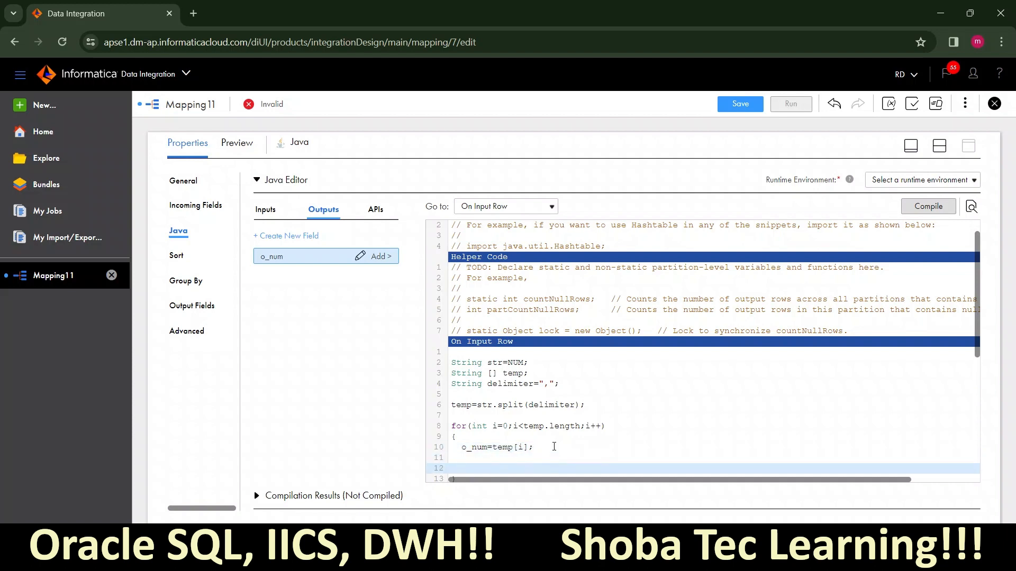
{"action": "type", "text": "generateRow("}
{"action": "left_click_drag", "start_coordinate": [980, 356], "coordinate": [980, 379]}
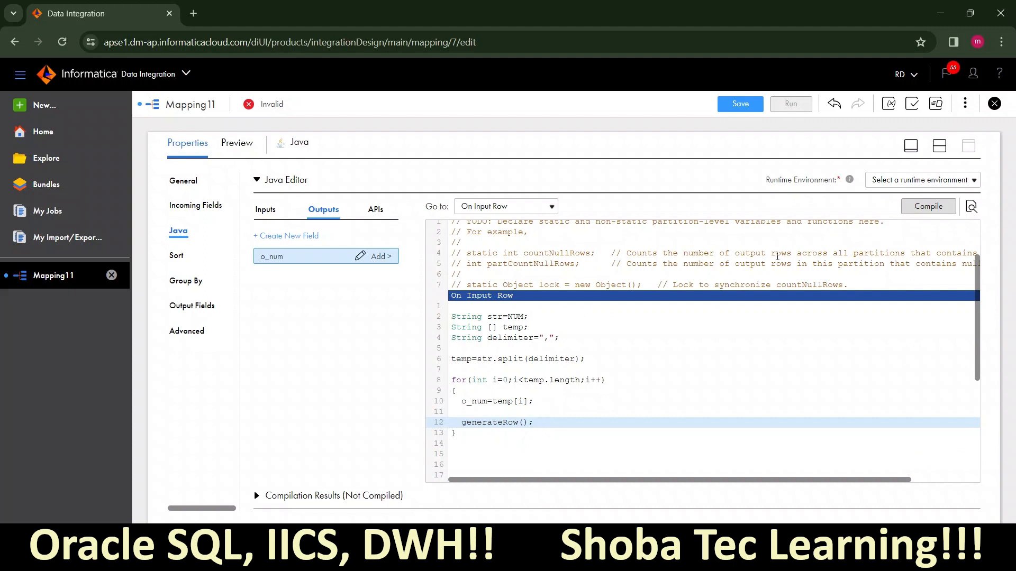
- Set the runtime environment to LAPTOP-0OJU9RG0, compile the Java code and check the compilation result
{"action": "left_click", "coordinate": [875, 181]}
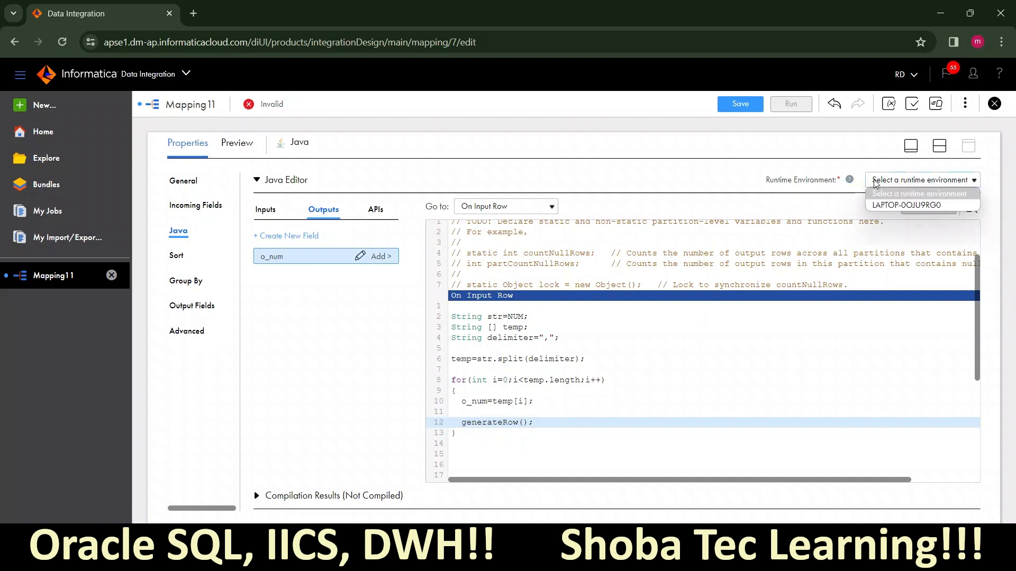
{"action": "left_click", "coordinate": [882, 205]}
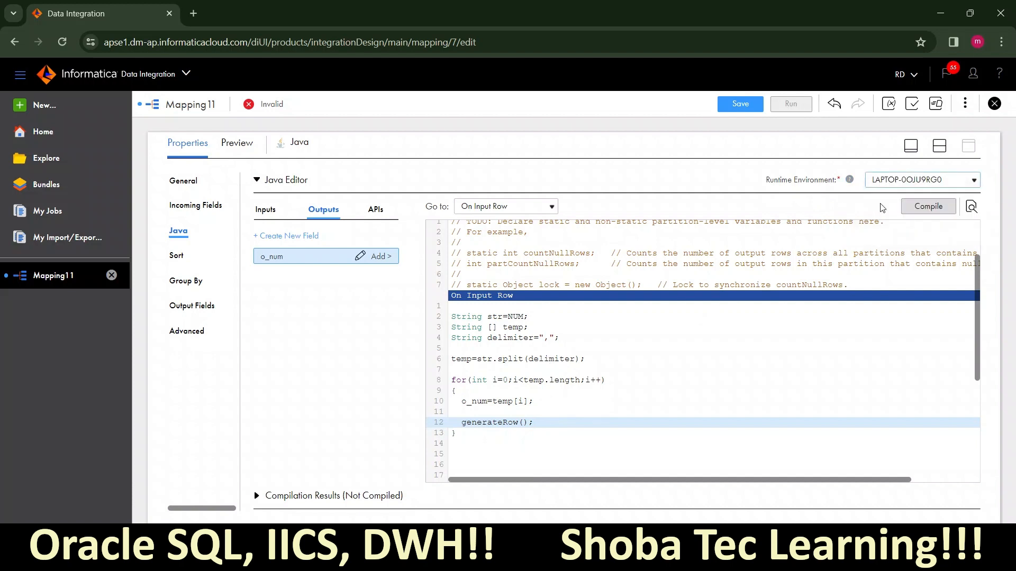
{"action": "left_click", "coordinate": [917, 211]}
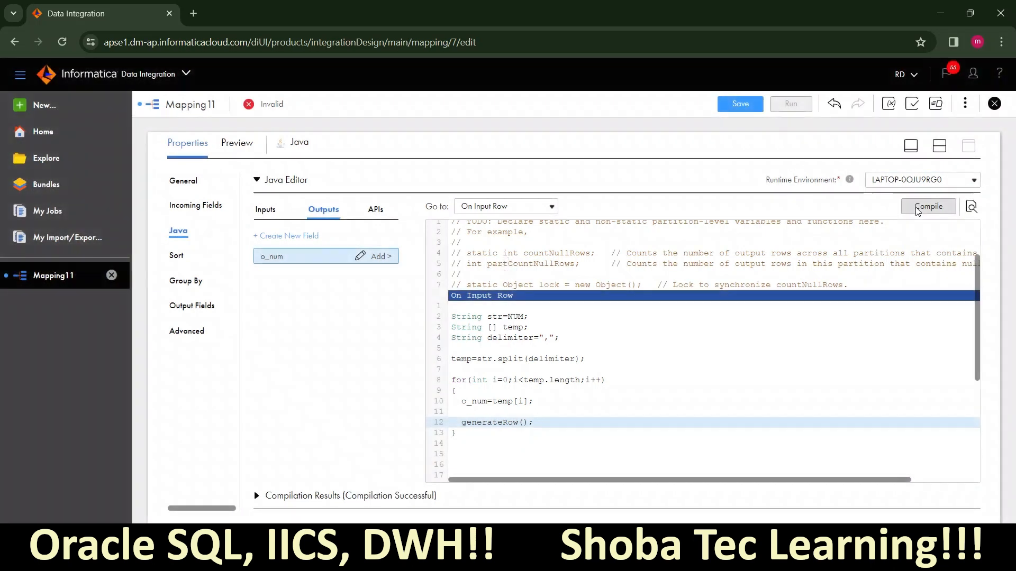
{"action": "left_click_drag", "start_coordinate": [444, 498], "coordinate": [271, 501]}
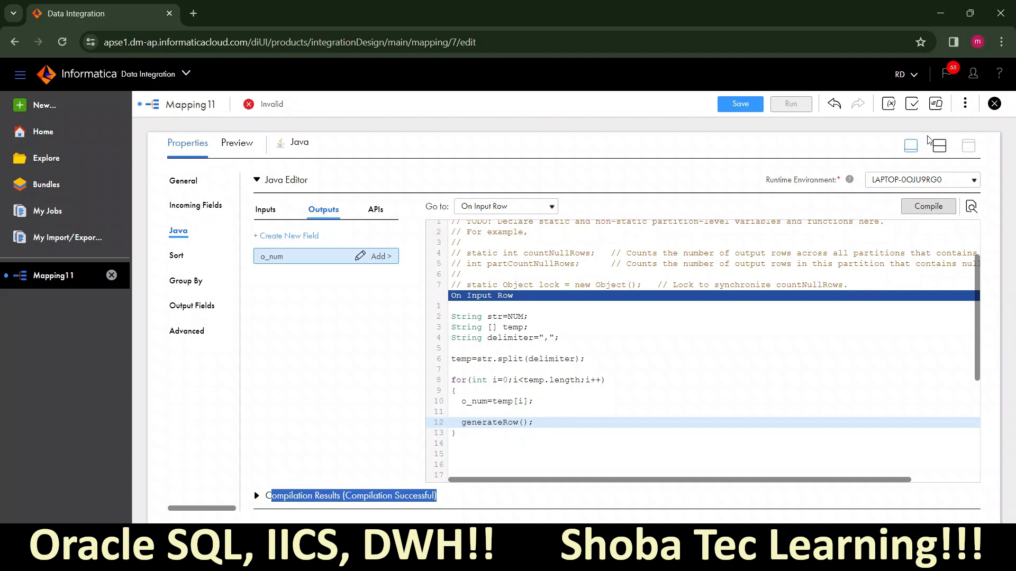
- Open the Target transformation's target settings in the enlarged properties view and set the connection to Target_oracle (Oracle)
{"action": "left_click", "coordinate": [944, 142]}
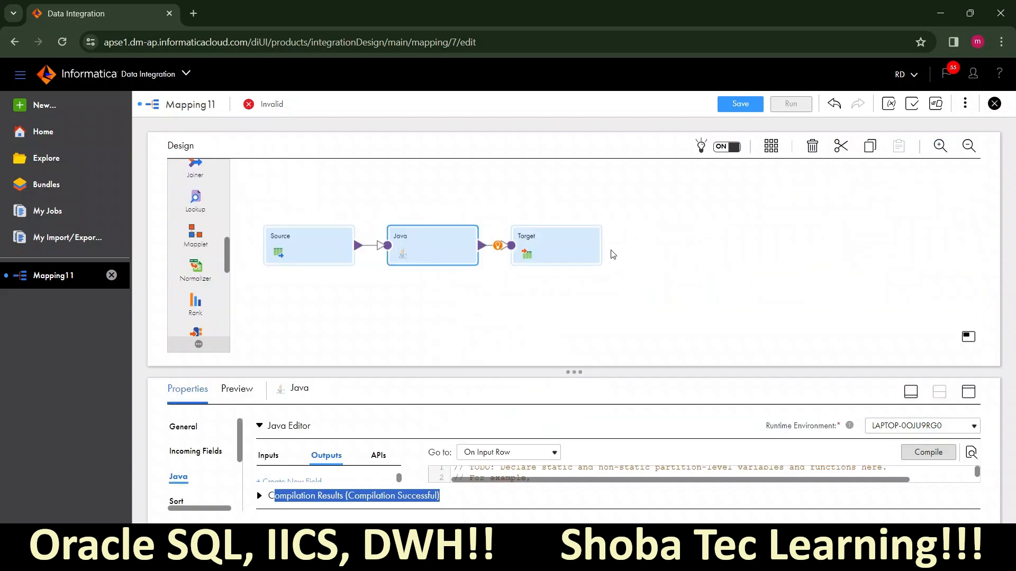
{"action": "left_click", "coordinate": [580, 241]}
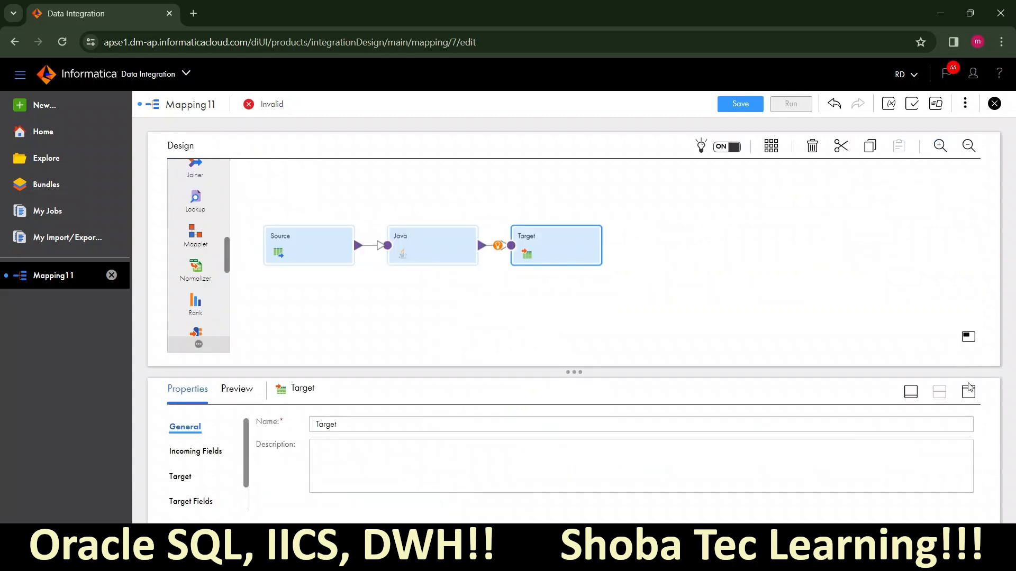
{"action": "left_click", "coordinate": [968, 390]}
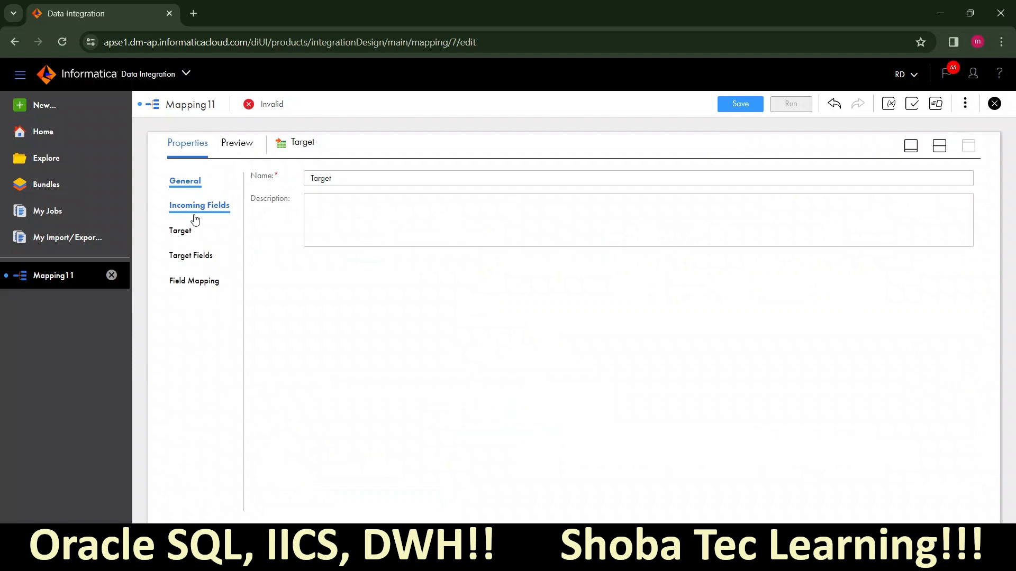
{"action": "left_click", "coordinate": [181, 231]}
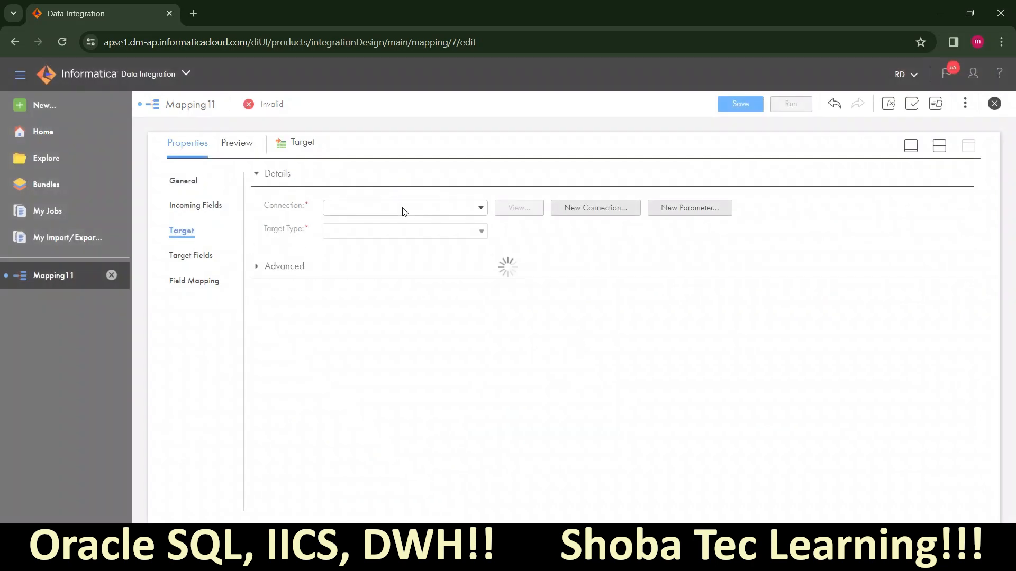
{"action": "left_click", "coordinate": [405, 212]}
{"action": "left_click", "coordinate": [403, 285]}
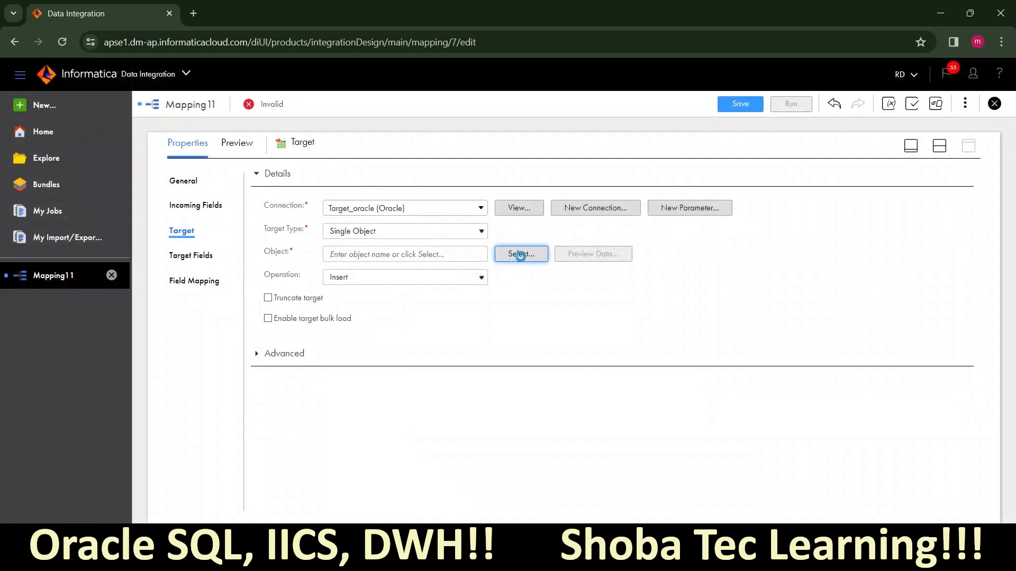
- Search the existing Target_oracle objects for "tr" and set the table TR as the target object
{"action": "left_click", "coordinate": [521, 256]}
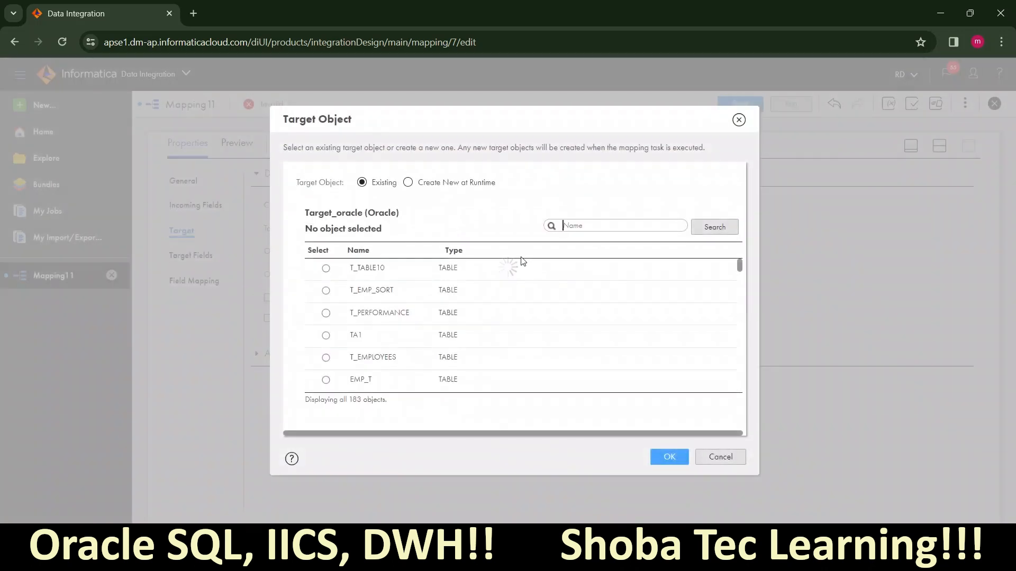
{"action": "type", "text": "tr"}
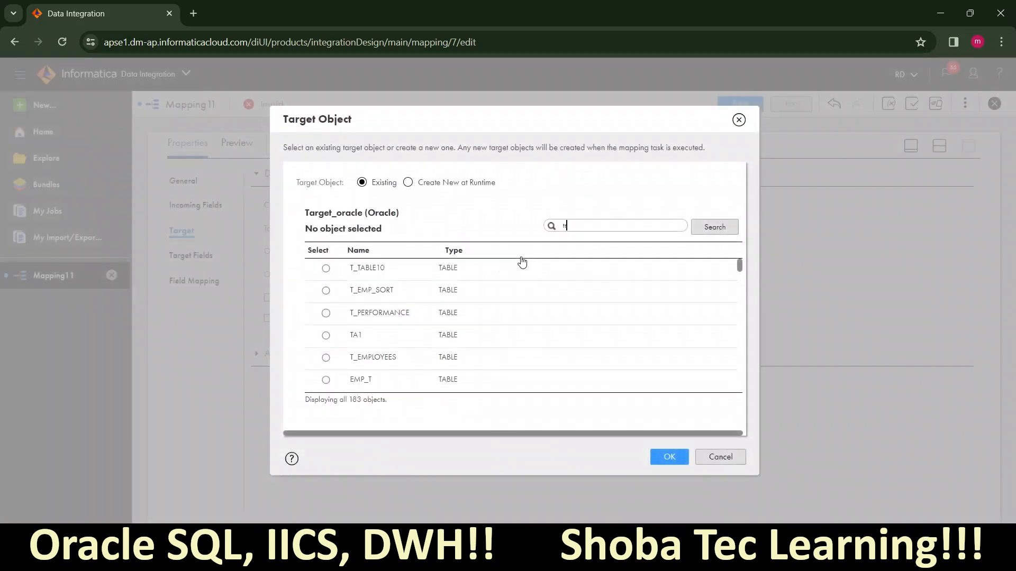
{"action": "left_click", "coordinate": [715, 231]}
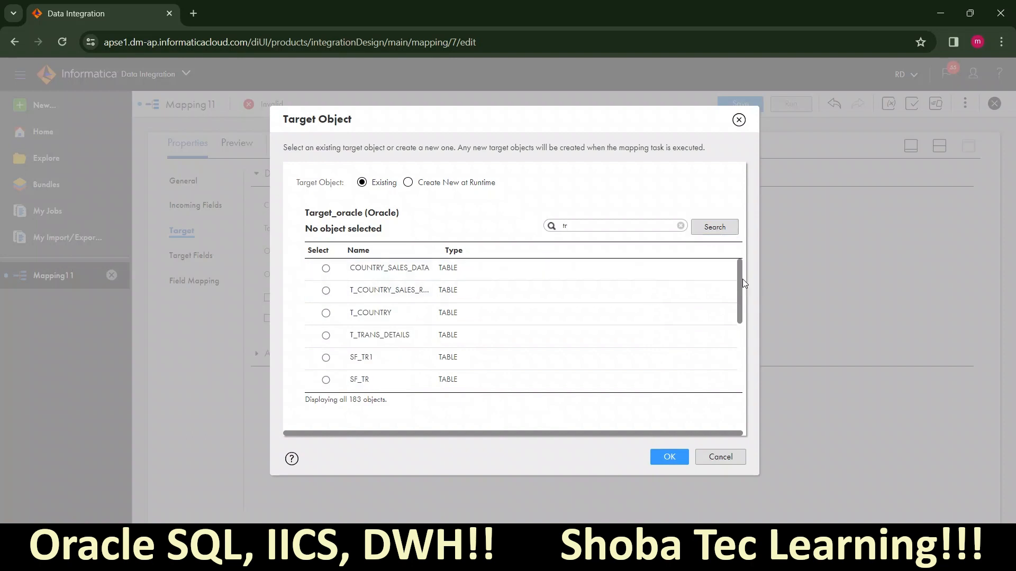
{"action": "left_click_drag", "start_coordinate": [742, 279], "coordinate": [735, 357]}
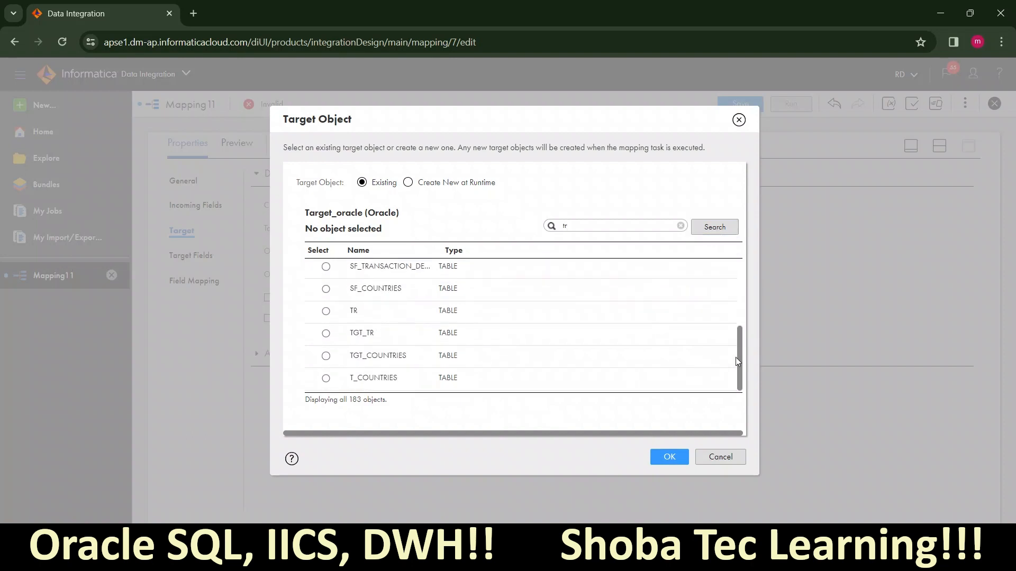
{"action": "left_click", "coordinate": [661, 319]}
{"action": "left_click", "coordinate": [669, 458]}
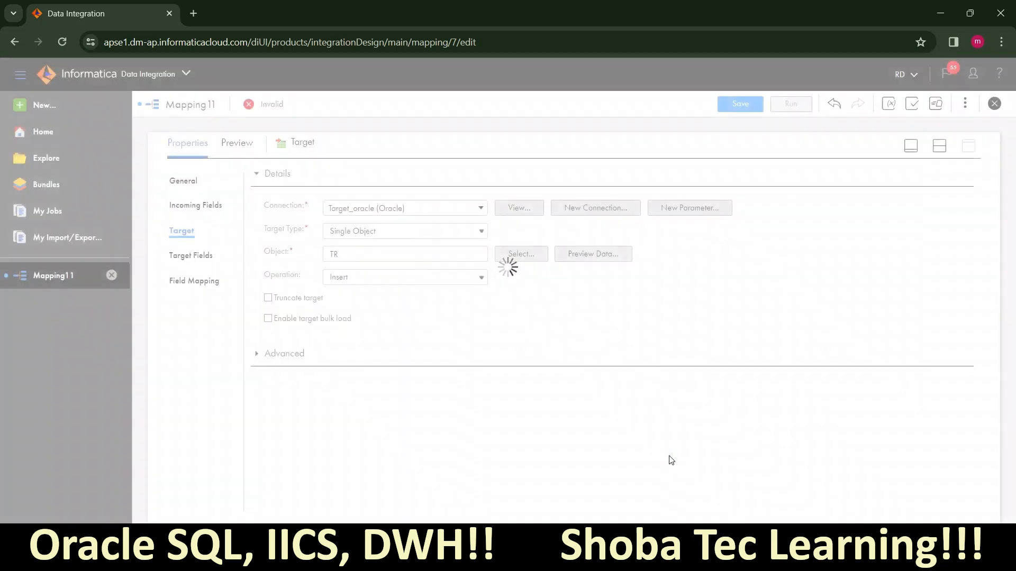
- Preview the data of target table TR to check its existing records, and close the preview
{"action": "left_click", "coordinate": [591, 254]}
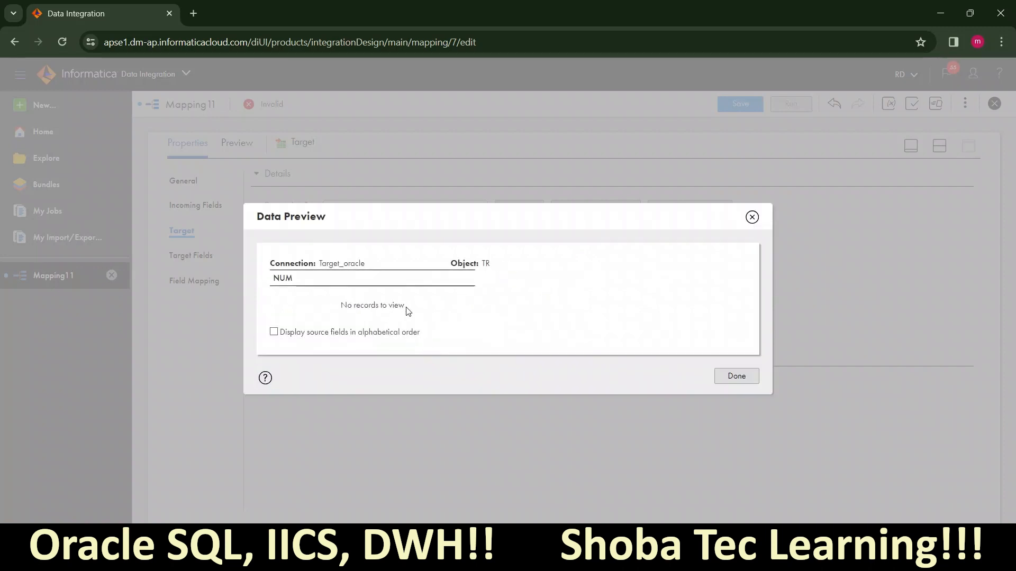
{"action": "left_click_drag", "start_coordinate": [408, 311], "coordinate": [342, 300]}
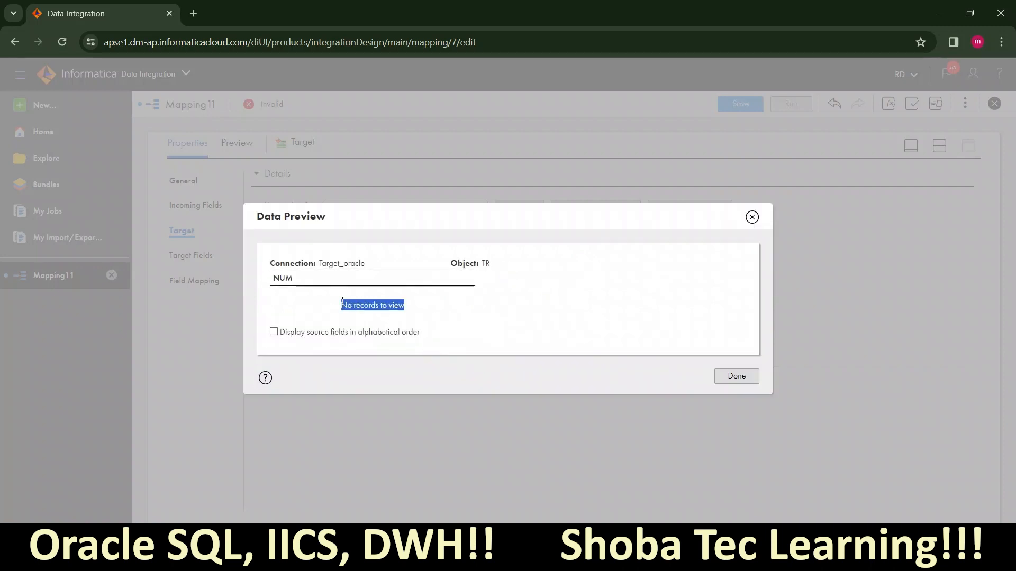
{"action": "left_click", "coordinate": [752, 217]}
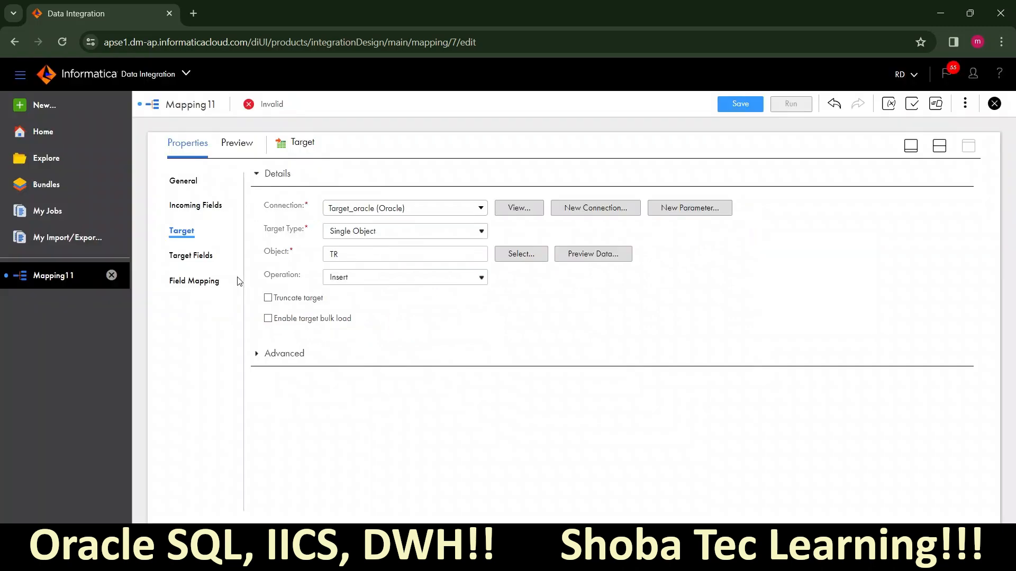
- Map the incoming field o_num to the target field NUM and save the mapping as m_java_transformation
{"action": "left_click", "coordinate": [191, 279]}
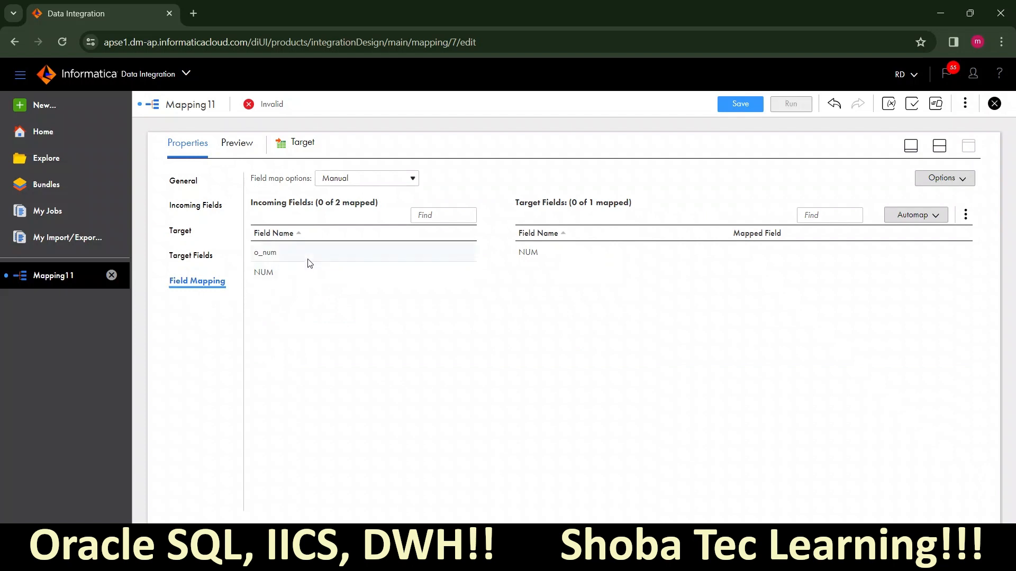
{"action": "mouse_move", "coordinate": [307, 263]}
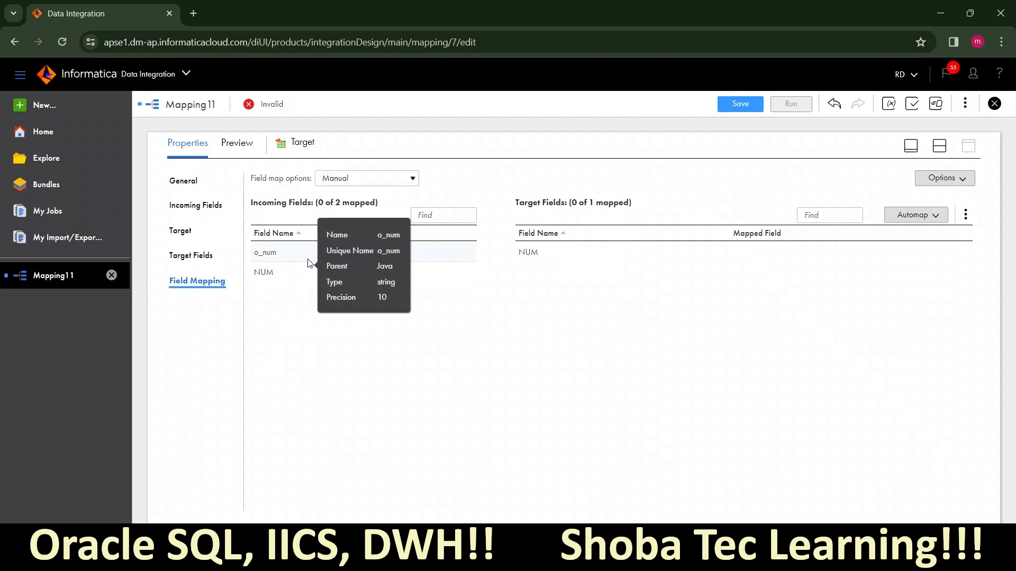
{"action": "left_click_drag", "start_coordinate": [309, 262], "coordinate": [583, 256]}
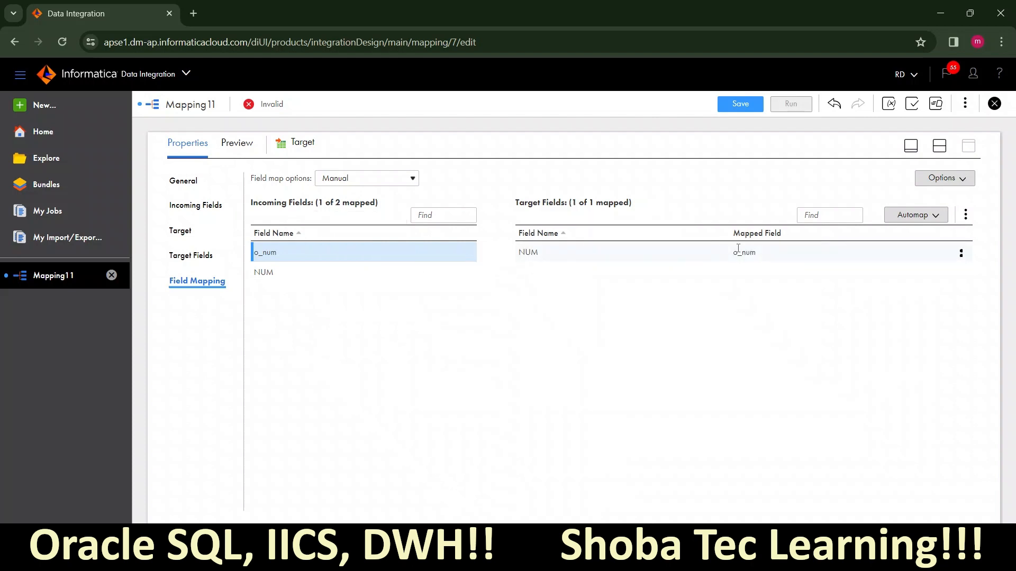
{"action": "left_click", "coordinate": [741, 110]}
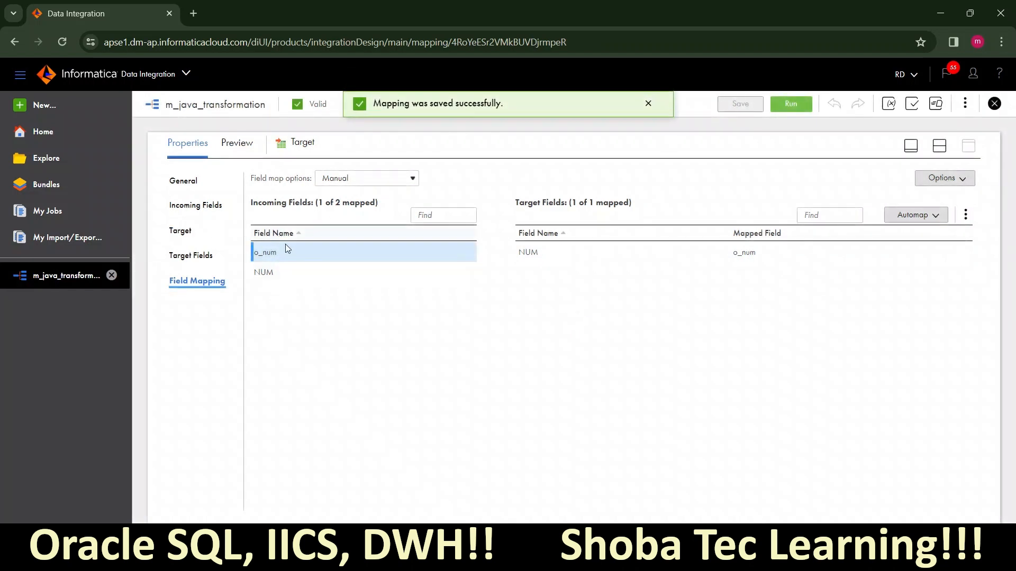
- Run m_java_transformation in the LAPTOP-0OJU9RG0 runtime environment
{"action": "mouse_move", "coordinate": [277, 261]}
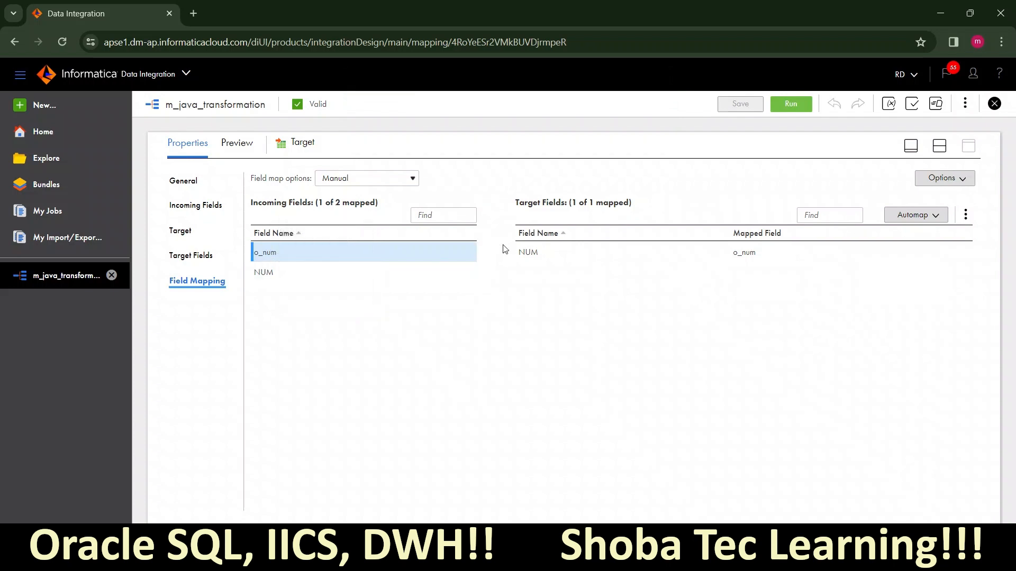
{"action": "mouse_move", "coordinate": [554, 253]}
{"action": "left_click", "coordinate": [790, 104]}
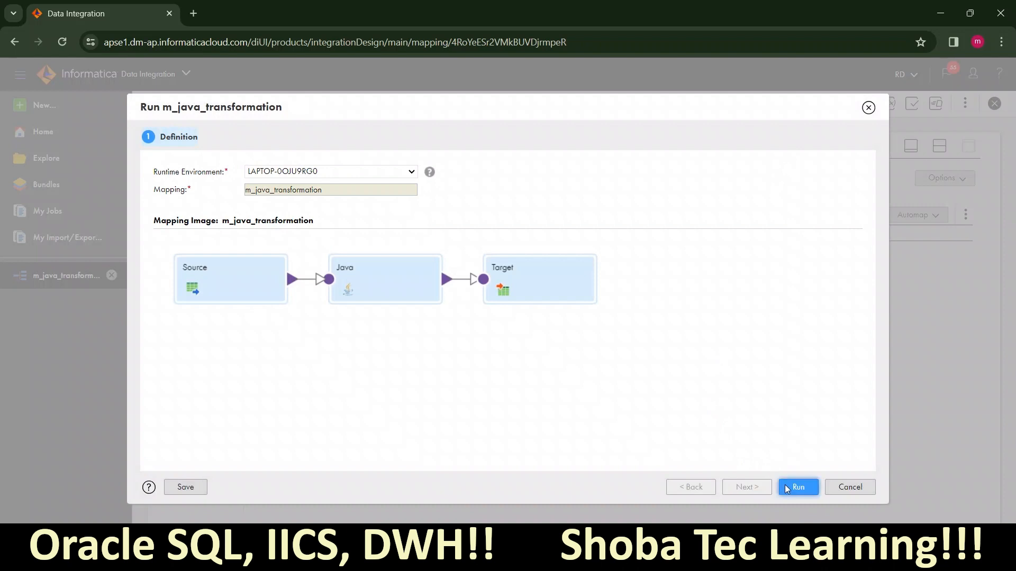
{"action": "left_click", "coordinate": [785, 488]}
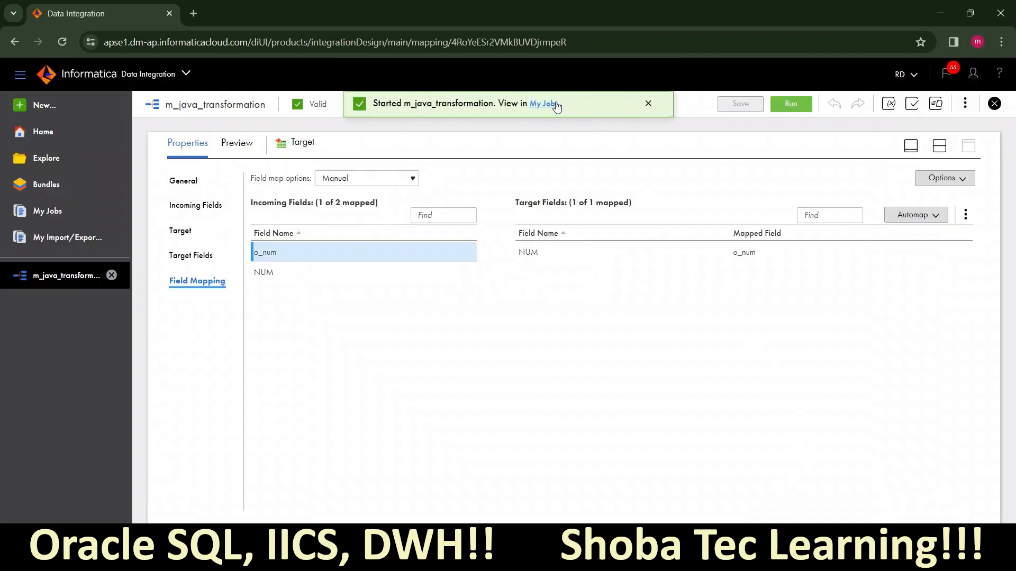
- Open the job list for the started mapping and refresh it repeatedly to follow the job's status
{"action": "left_click", "coordinate": [543, 103]}
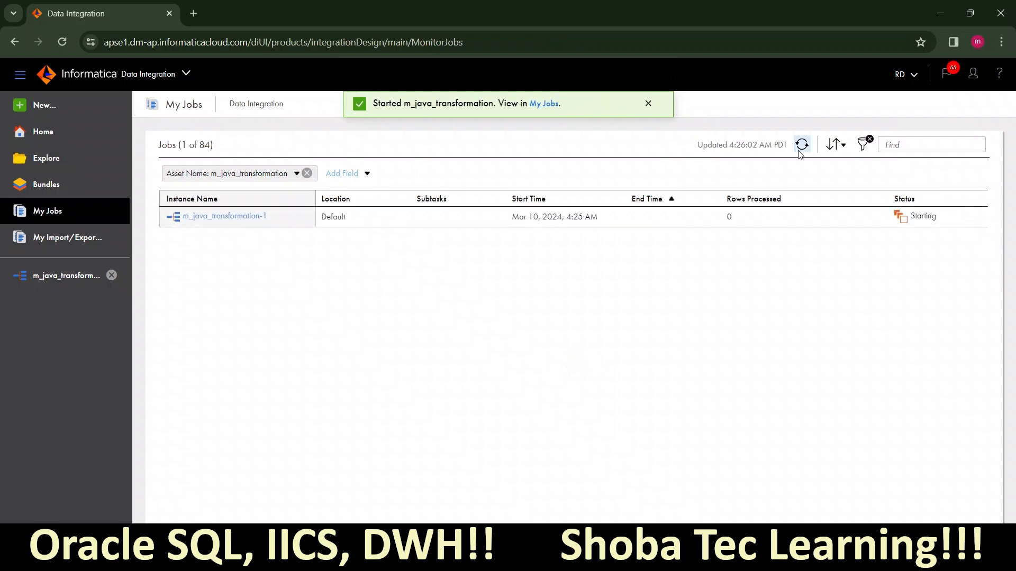
{"action": "left_click", "coordinate": [801, 146]}
{"action": "left_click", "coordinate": [800, 152]}
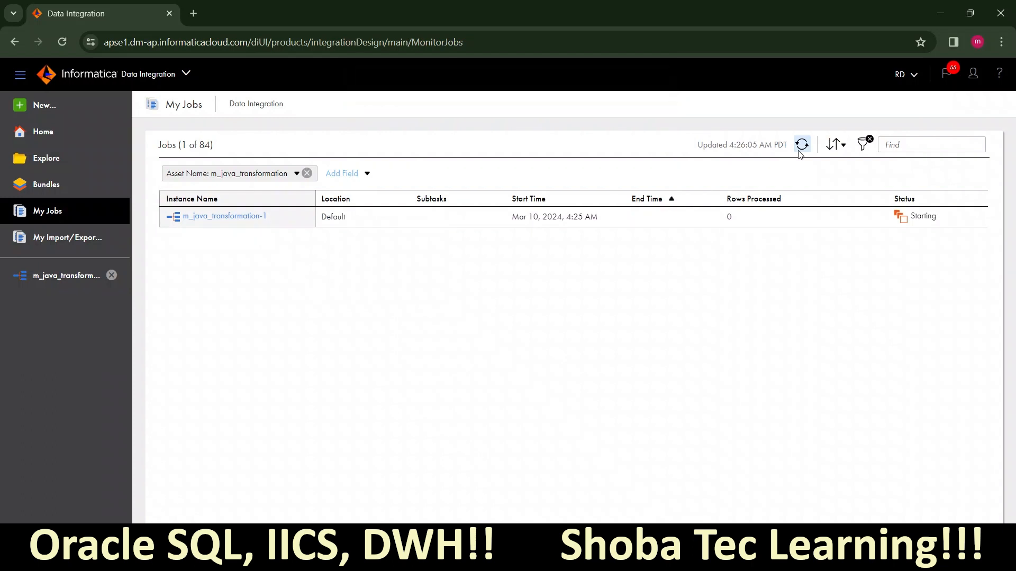
{"action": "left_click", "coordinate": [801, 146]}
{"action": "left_click", "coordinate": [799, 151]}
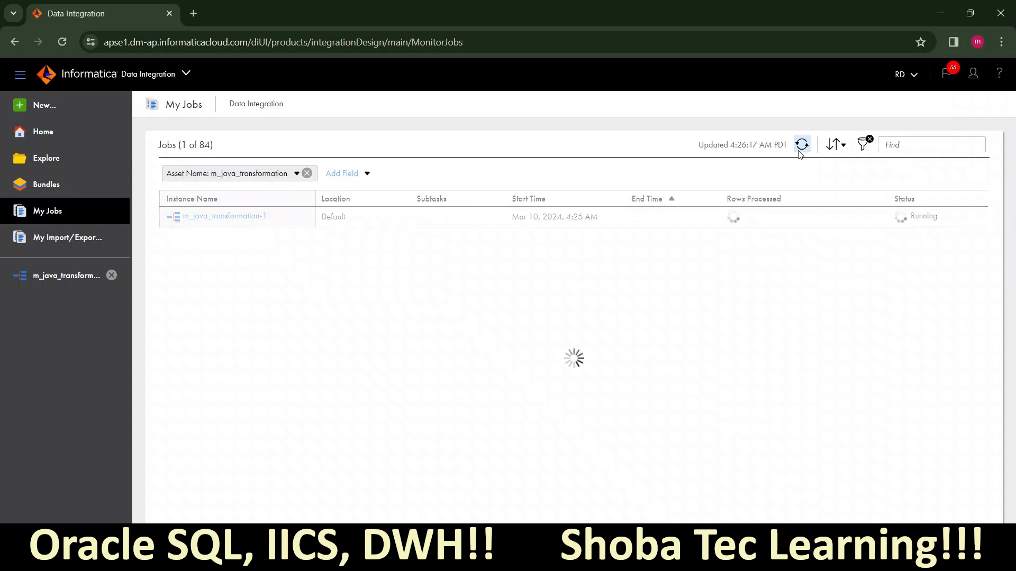
- Open the m_java_transformation-1 job details and compare the success rows of the source and the target
{"action": "left_click", "coordinate": [259, 217]}
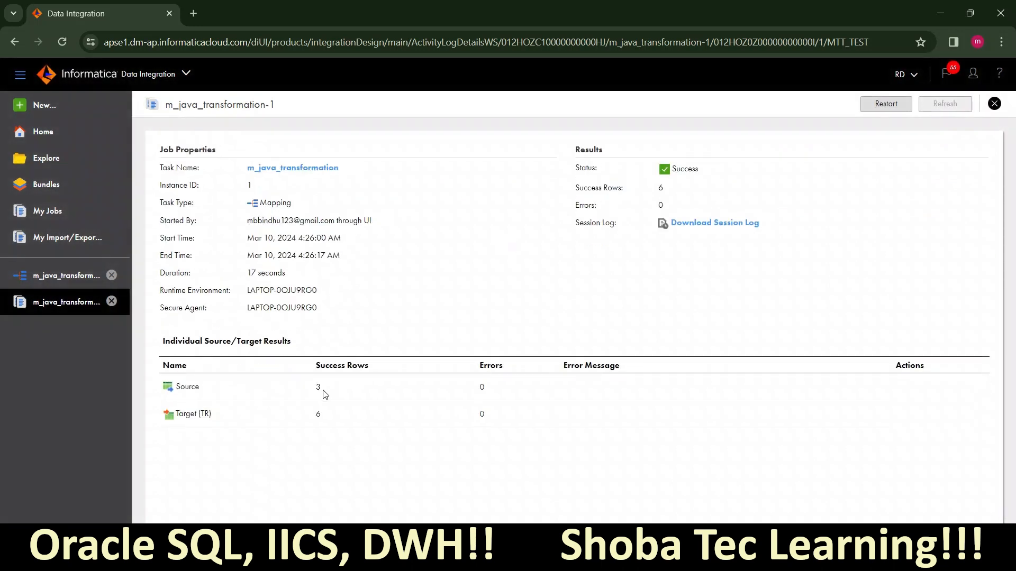
{"action": "left_click_drag", "start_coordinate": [322, 388], "coordinate": [313, 389]}
{"action": "double_click", "coordinate": [318, 417]}
{"action": "left_click", "coordinate": [333, 429]}
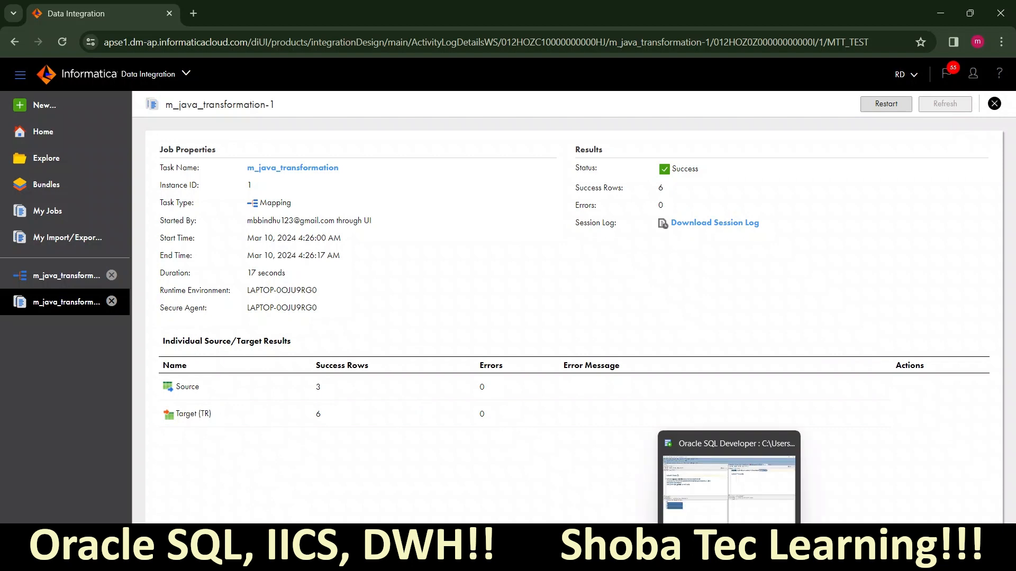
- Switch to Oracle SQL Developer, run "select * from tr;" in the core worksheet and examine the returned NUM rows
{"action": "left_click", "coordinate": [729, 561]}
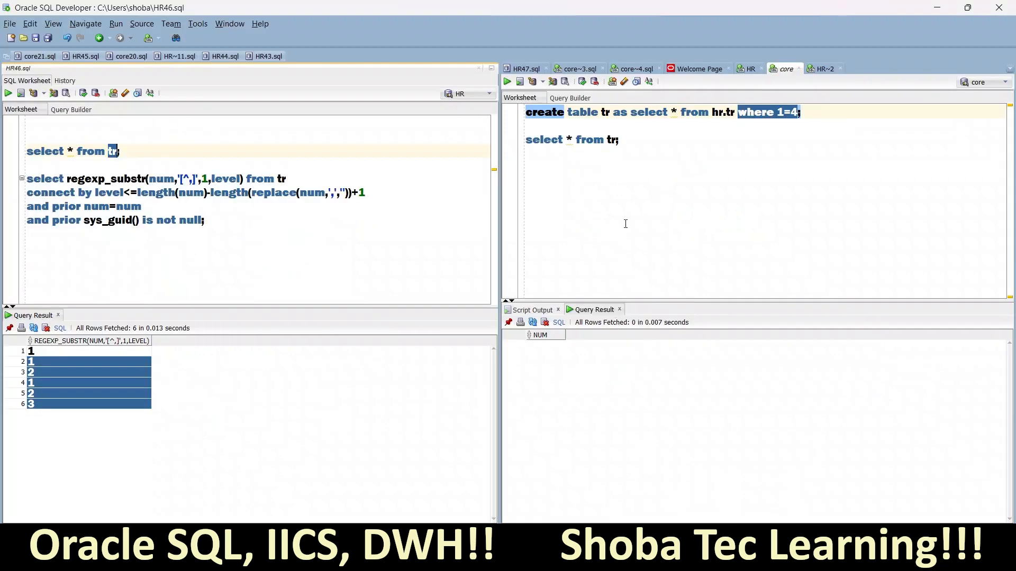
{"action": "left_click", "coordinate": [646, 143]}
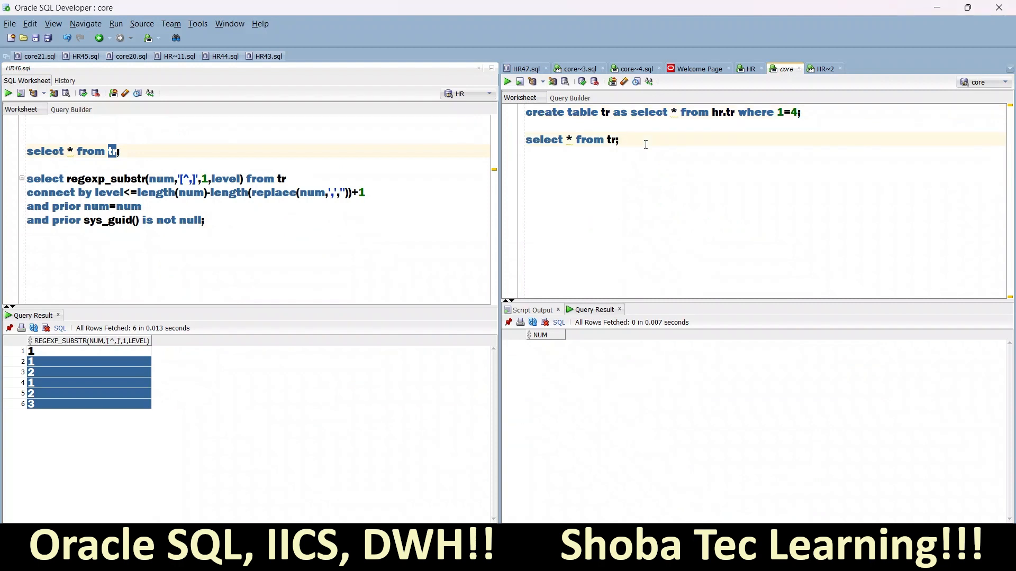
{"action": "left_click_drag", "start_coordinate": [645, 144], "coordinate": [525, 146]}
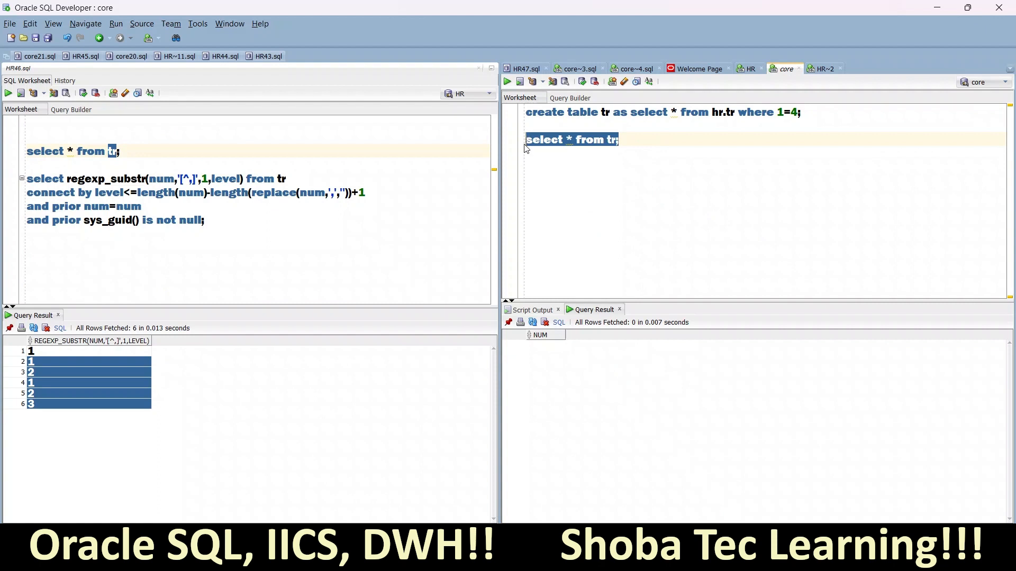
{"action": "left_click", "coordinate": [506, 83]}
{"action": "left_click", "coordinate": [547, 349]}
{"action": "left_click_drag", "start_coordinate": [548, 349], "coordinate": [542, 405]}
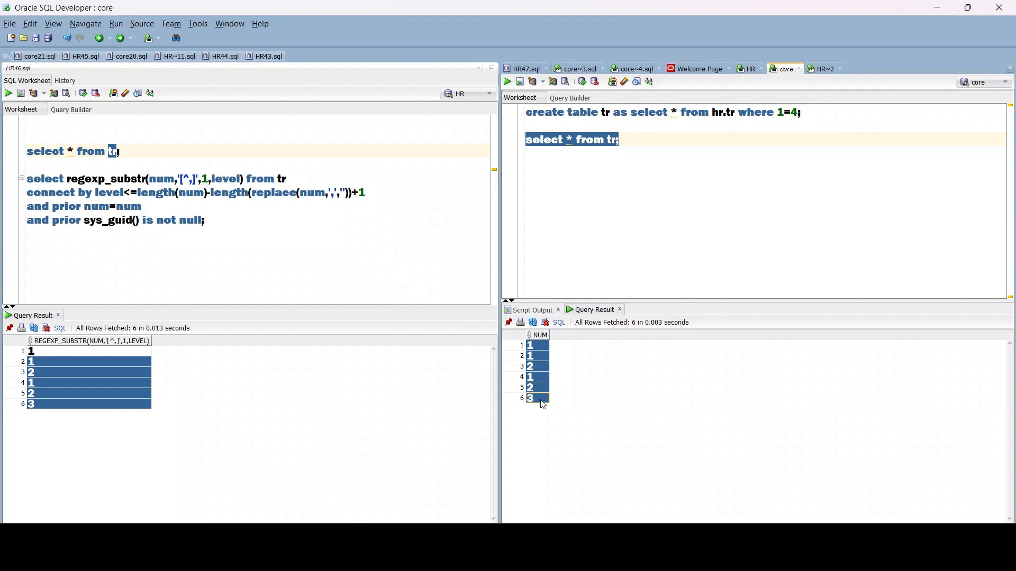
{"action": "mouse_move", "coordinate": [700, 558]}
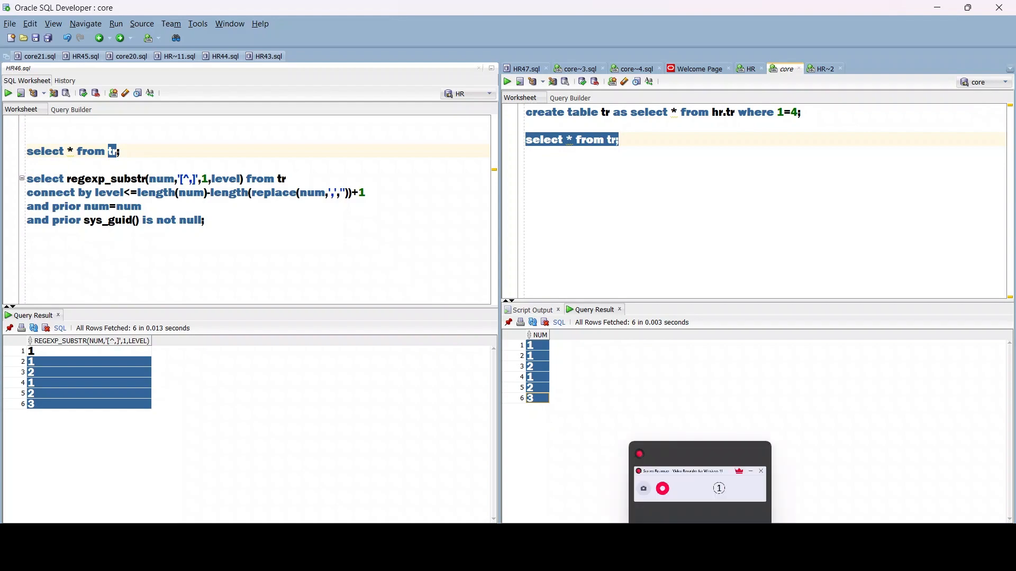
{"action": "left_click", "coordinate": [688, 497]}
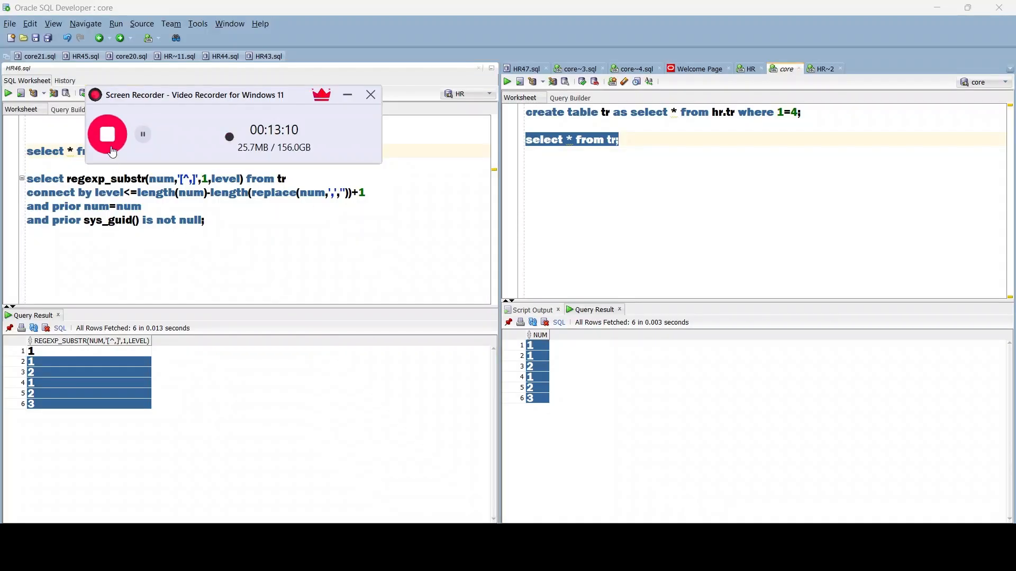